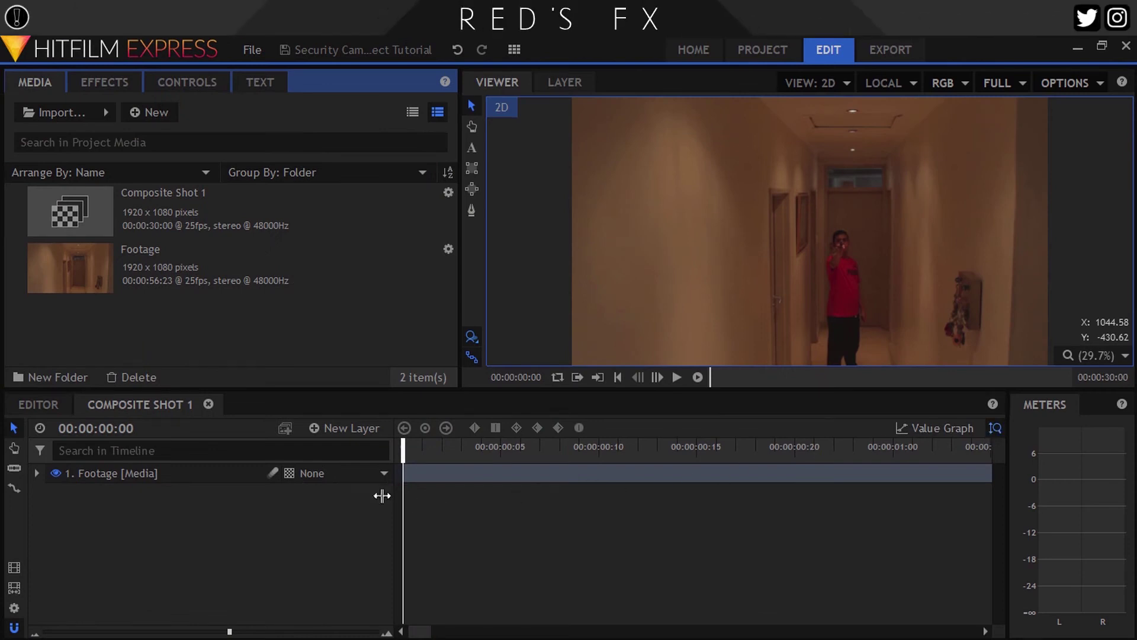
{"action": "left_click", "coordinate": [161, 477]}
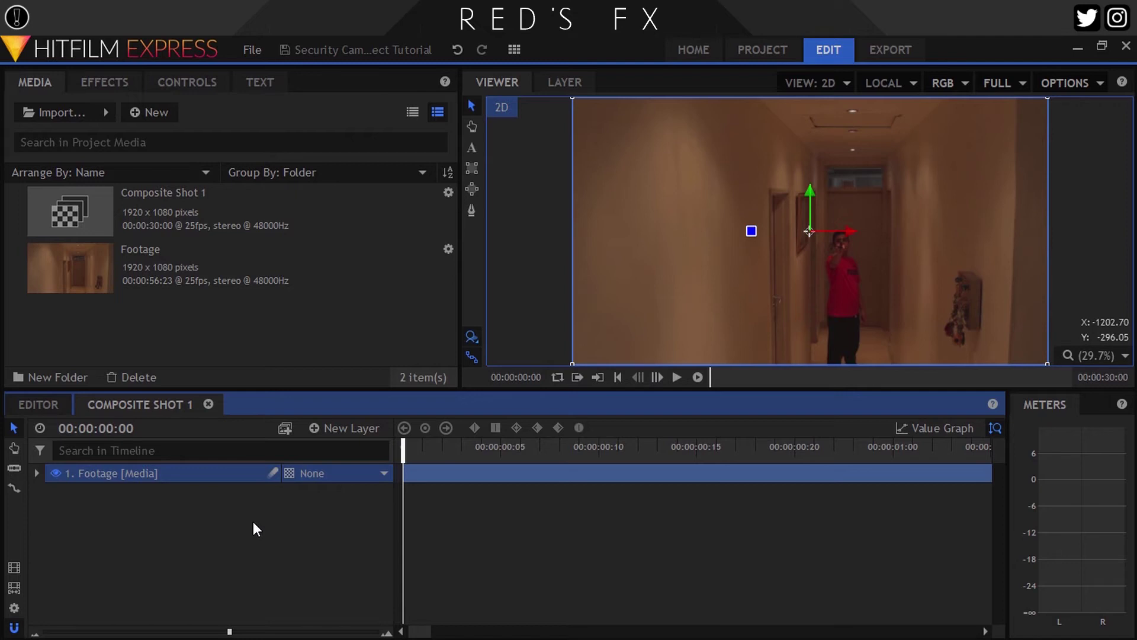
{"action": "left_click", "coordinate": [254, 523]}
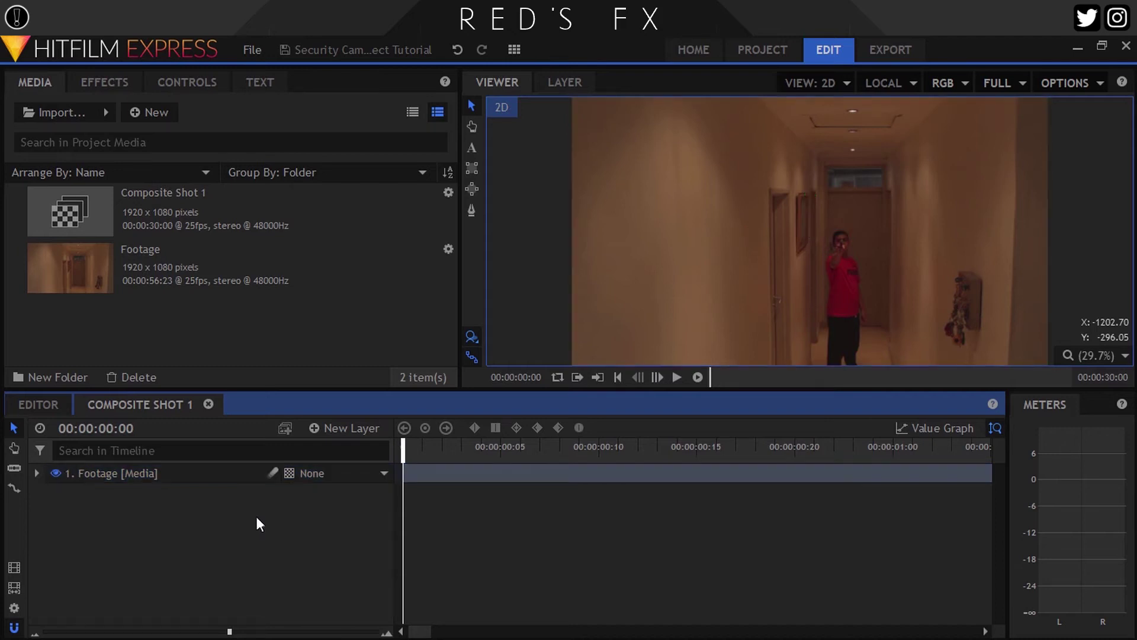
Add a New Grade layer and apply Hue, Saturation & Lightness to it.
{"action": "left_click", "coordinate": [327, 429]}
{"action": "left_click", "coordinate": [345, 491]}
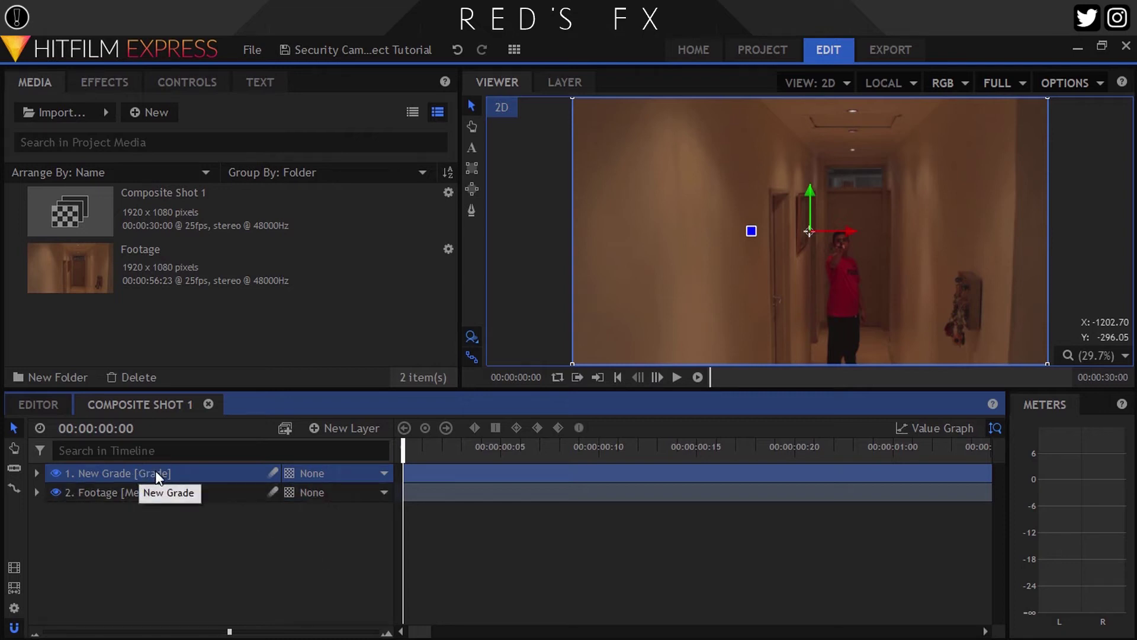
{"action": "left_click", "coordinate": [106, 84]}
{"action": "left_click", "coordinate": [13, 220]}
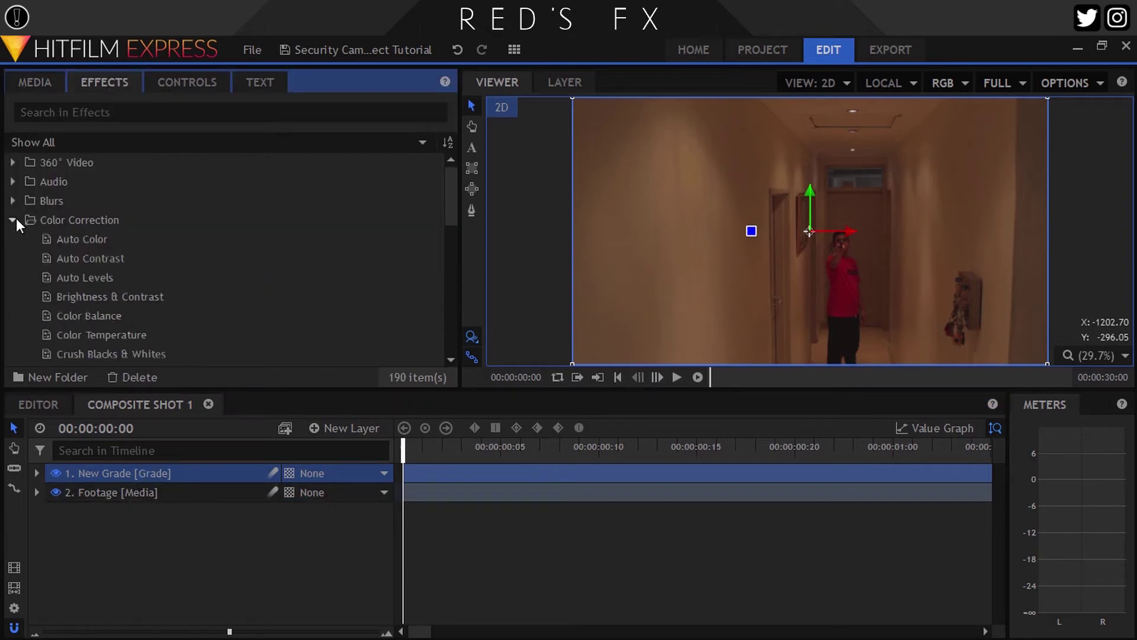
{"action": "scroll", "coordinate": [18, 221], "scroll_direction": "down", "scroll_amount": 2}
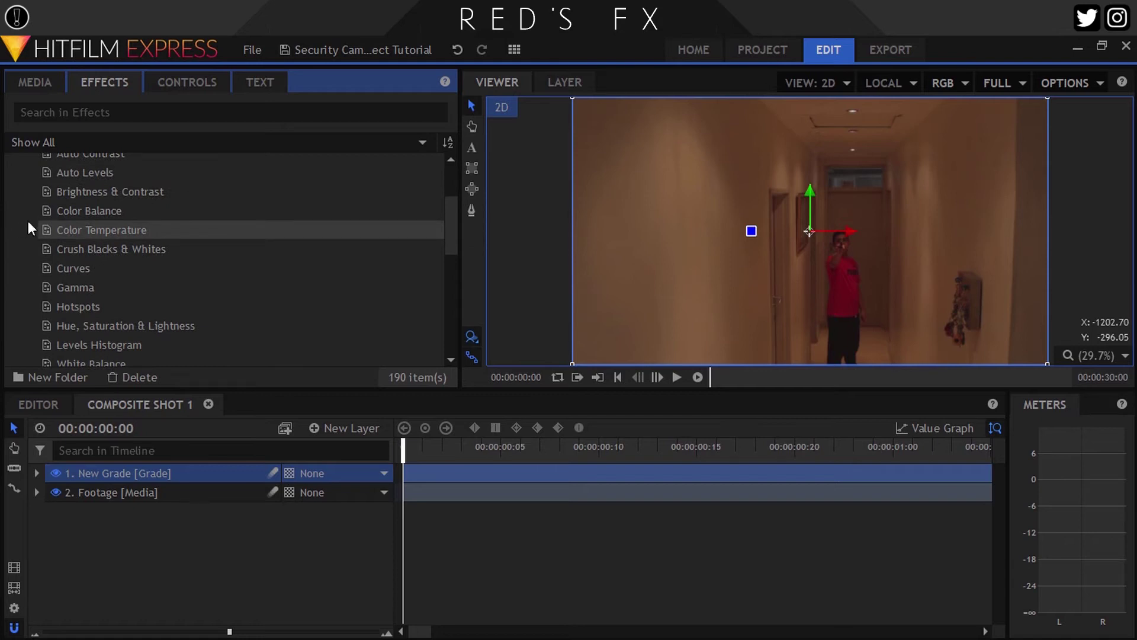
{"action": "left_click_drag", "start_coordinate": [108, 325], "coordinate": [142, 473]}
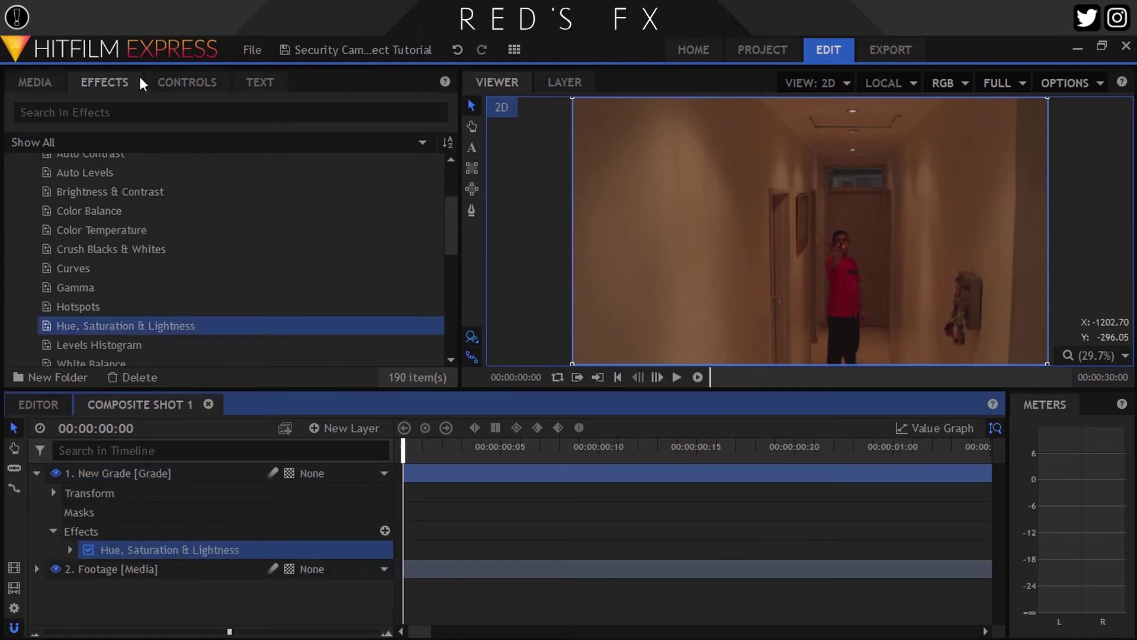
Lower Master Saturation to -46, then add a Curves effect to the grade layer.
{"action": "left_click", "coordinate": [161, 87]}
{"action": "left_click", "coordinate": [31, 238]}
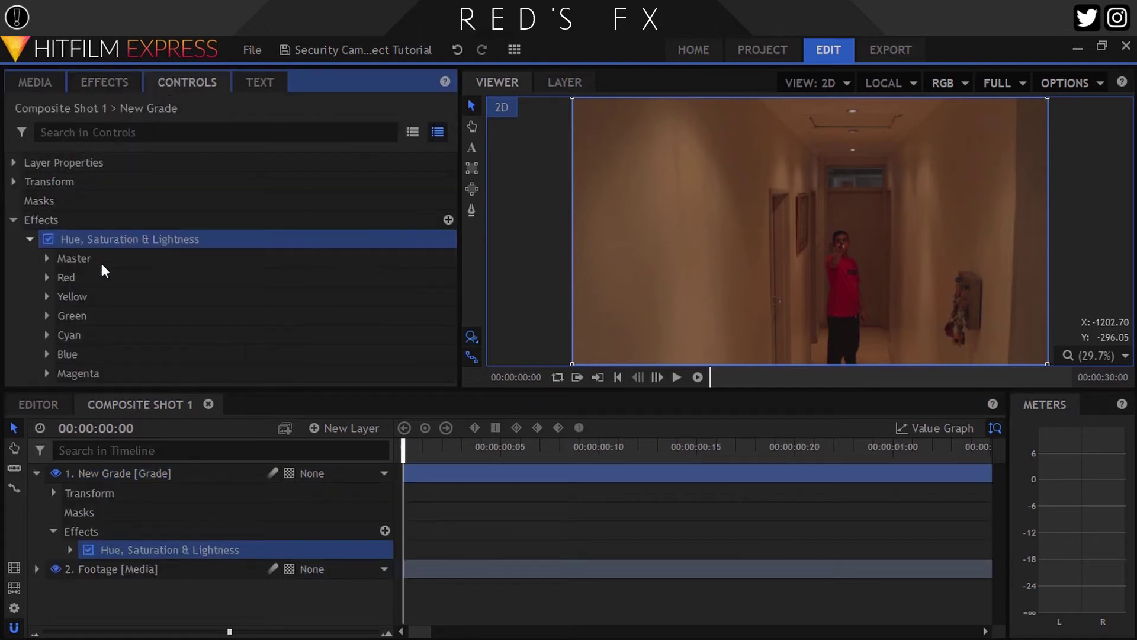
{"action": "double_click", "coordinate": [54, 256]}
{"action": "left_click_drag", "start_coordinate": [273, 296], "coordinate": [180, 302]}
{"action": "left_click", "coordinate": [30, 237]}
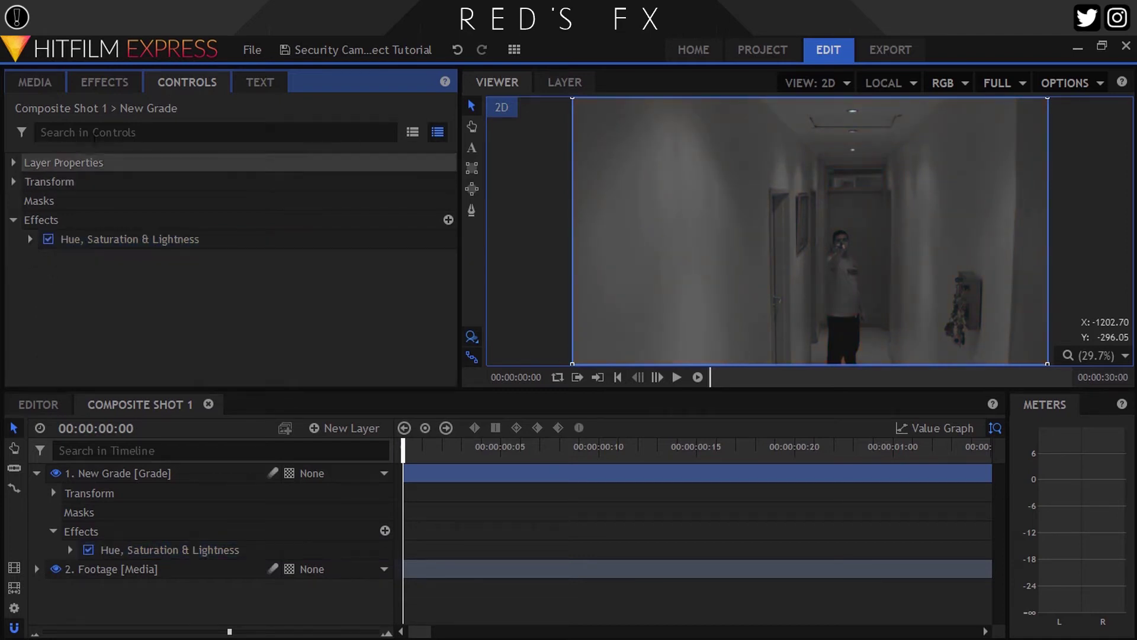
{"action": "left_click", "coordinate": [104, 82]}
{"action": "left_click_drag", "start_coordinate": [74, 268], "coordinate": [144, 473]}
Shape the Curves graph to crush the shadows and lift the midtones.
{"action": "left_click", "coordinate": [162, 84]}
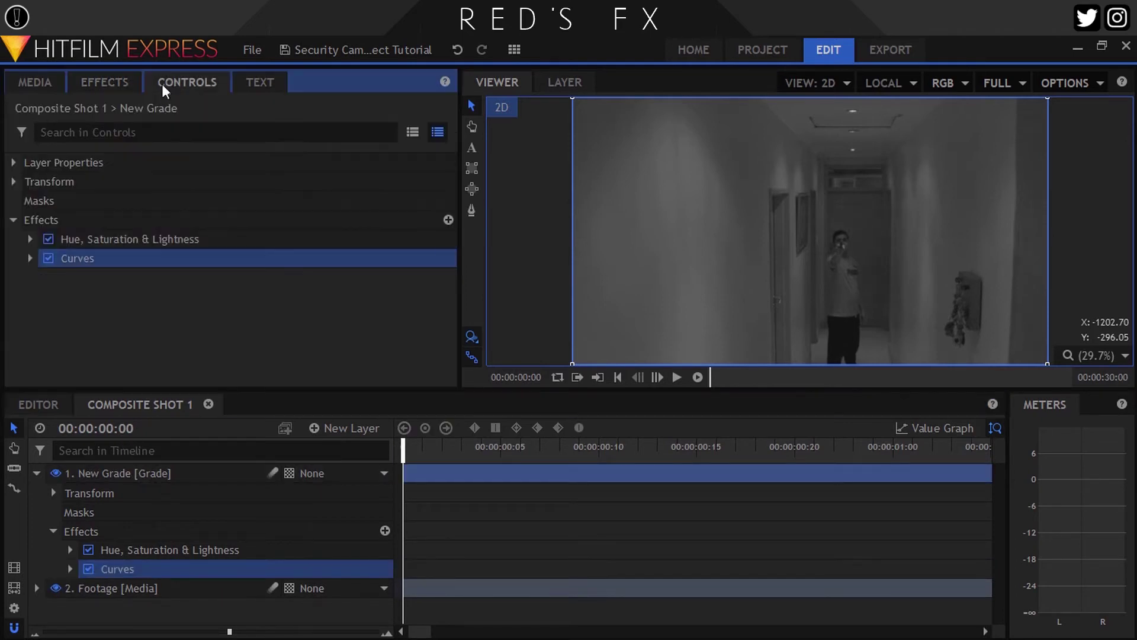
{"action": "left_click", "coordinate": [31, 254]}
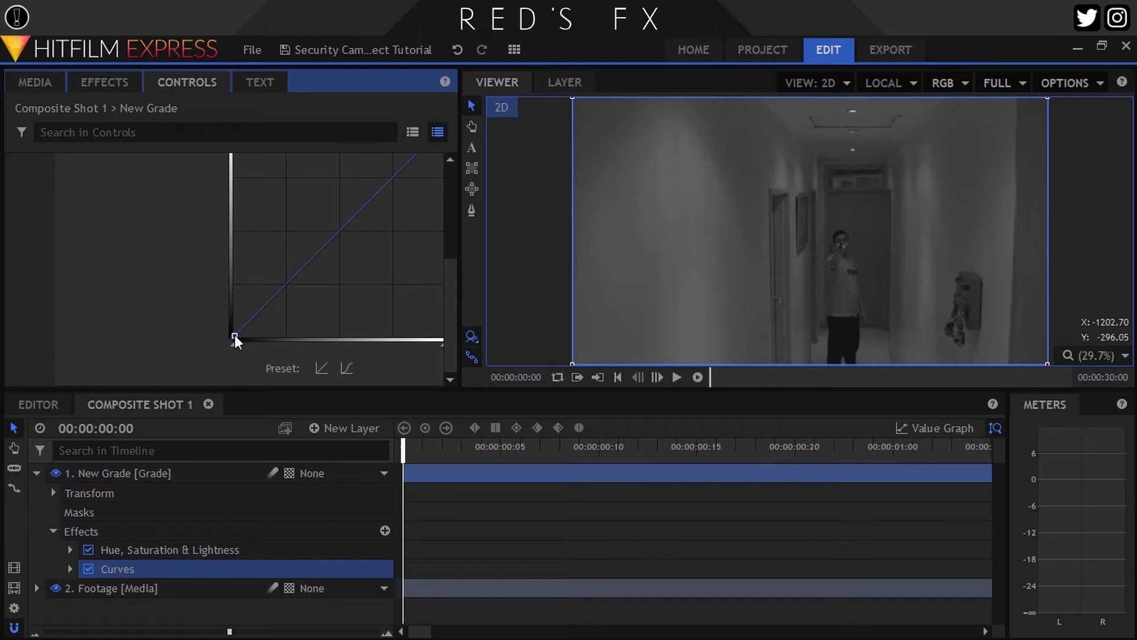
{"action": "left_click_drag", "start_coordinate": [235, 335], "coordinate": [254, 345]}
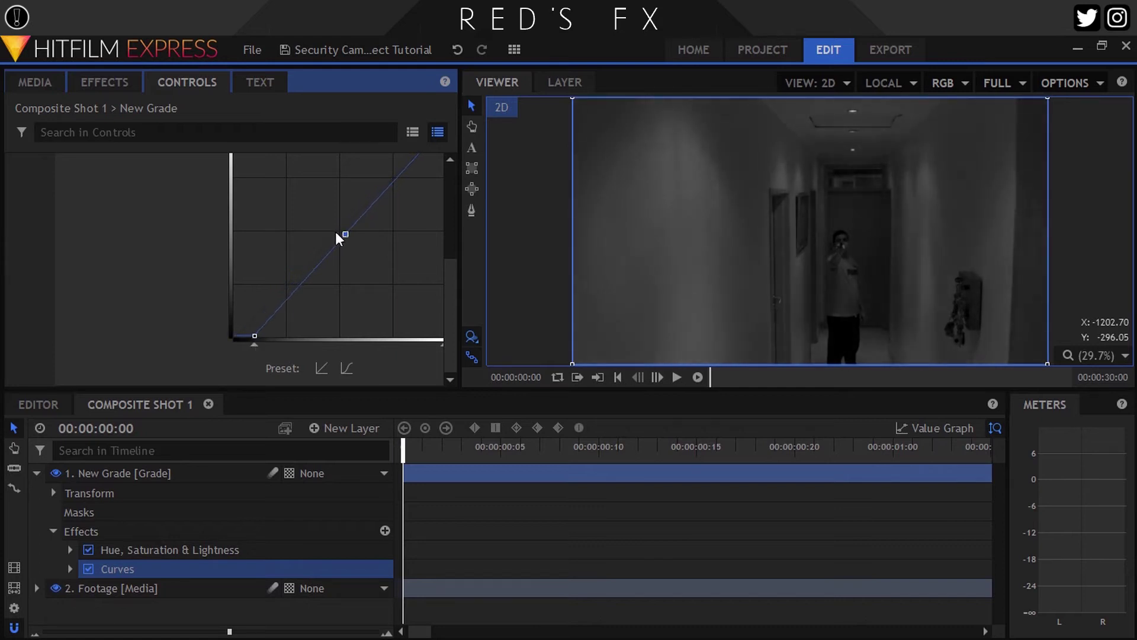
{"action": "left_click_drag", "start_coordinate": [335, 232], "coordinate": [332, 229]}
{"action": "left_click_drag", "start_coordinate": [254, 335], "coordinate": [257, 342]}
{"action": "left_click_drag", "start_coordinate": [333, 230], "coordinate": [329, 227]}
{"action": "scroll", "coordinate": [178, 273], "scroll_direction": "up", "scroll_amount": 3}
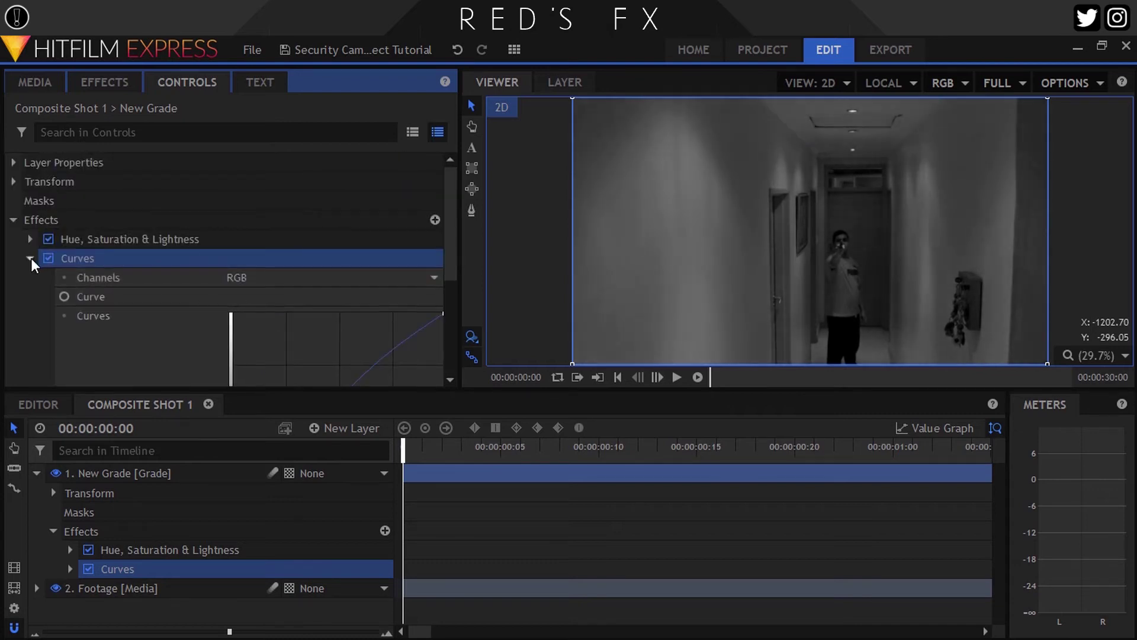
{"action": "left_click", "coordinate": [30, 258]}
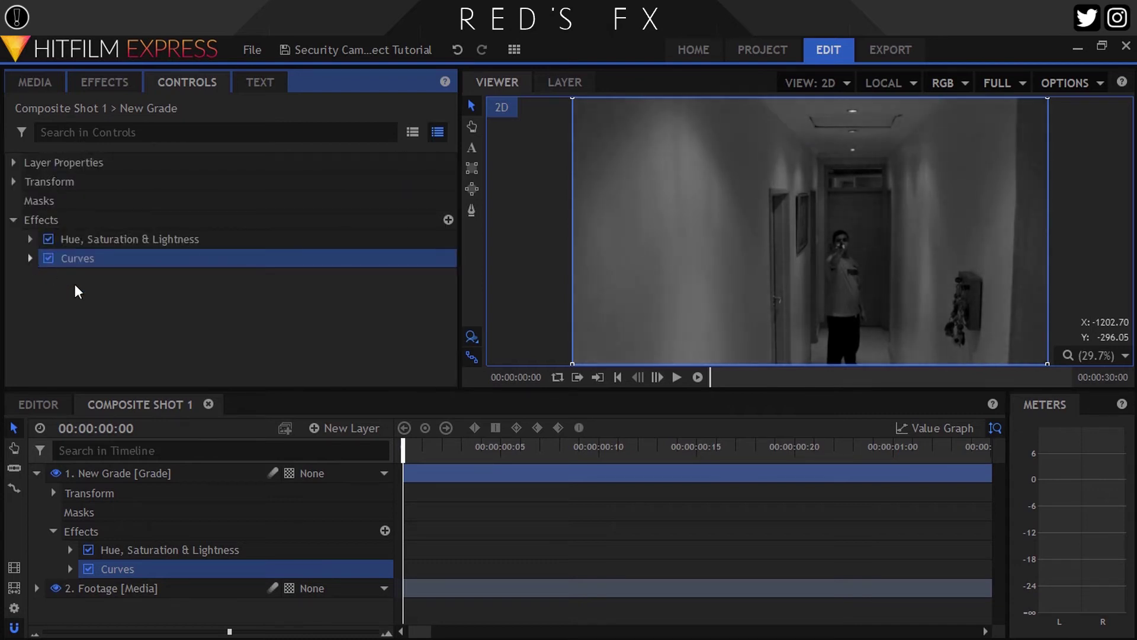
Add Lens Blur from Blurs to New Grade with a 5 px radius.
{"action": "left_click", "coordinate": [107, 77]}
{"action": "scroll", "coordinate": [35, 257], "scroll_direction": "up", "scroll_amount": 2}
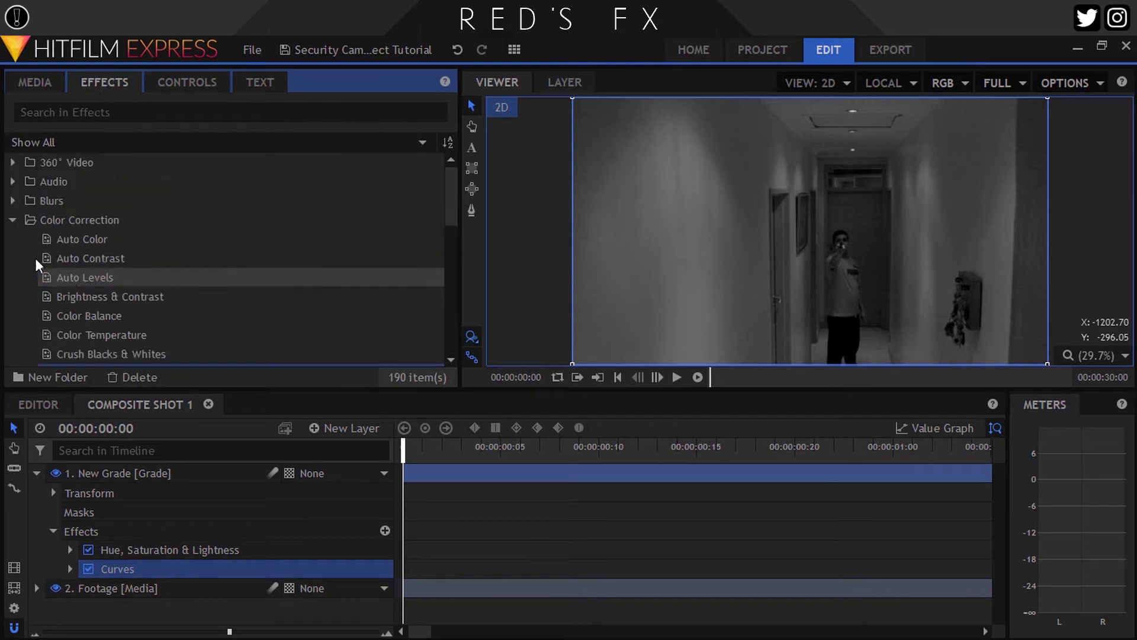
{"action": "left_click", "coordinate": [12, 221]}
{"action": "left_click", "coordinate": [13, 201]}
{"action": "left_click_drag", "start_coordinate": [75, 282], "coordinate": [167, 475]}
{"action": "left_click", "coordinate": [29, 277]}
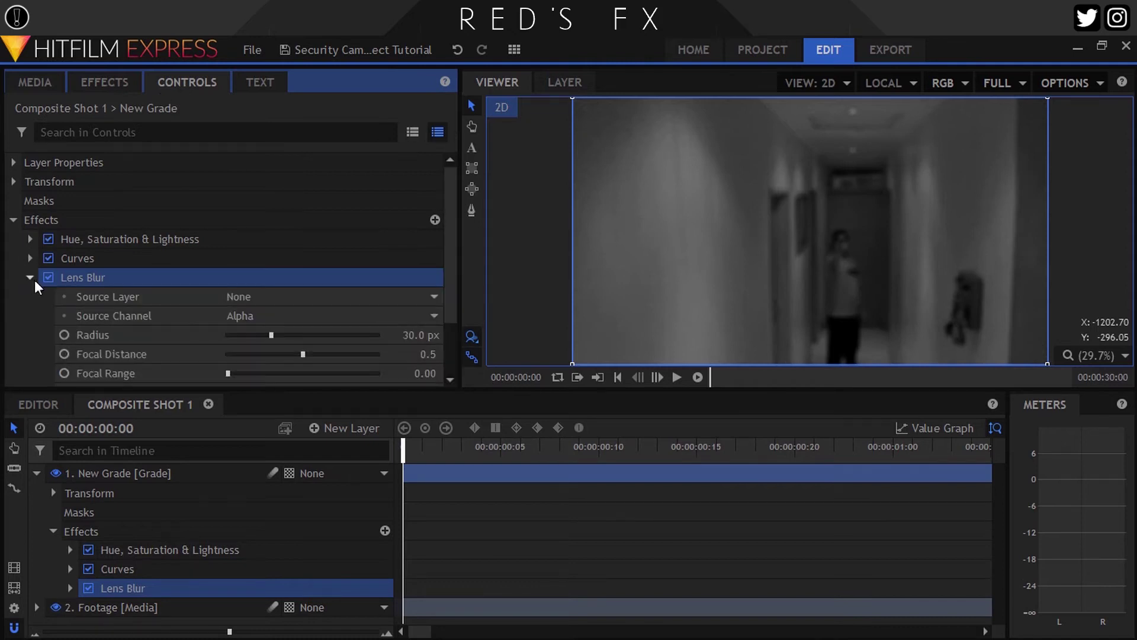
{"action": "left_click", "coordinate": [427, 335]}
{"action": "type", "text": "5"}
{"action": "key", "text": "Return"}
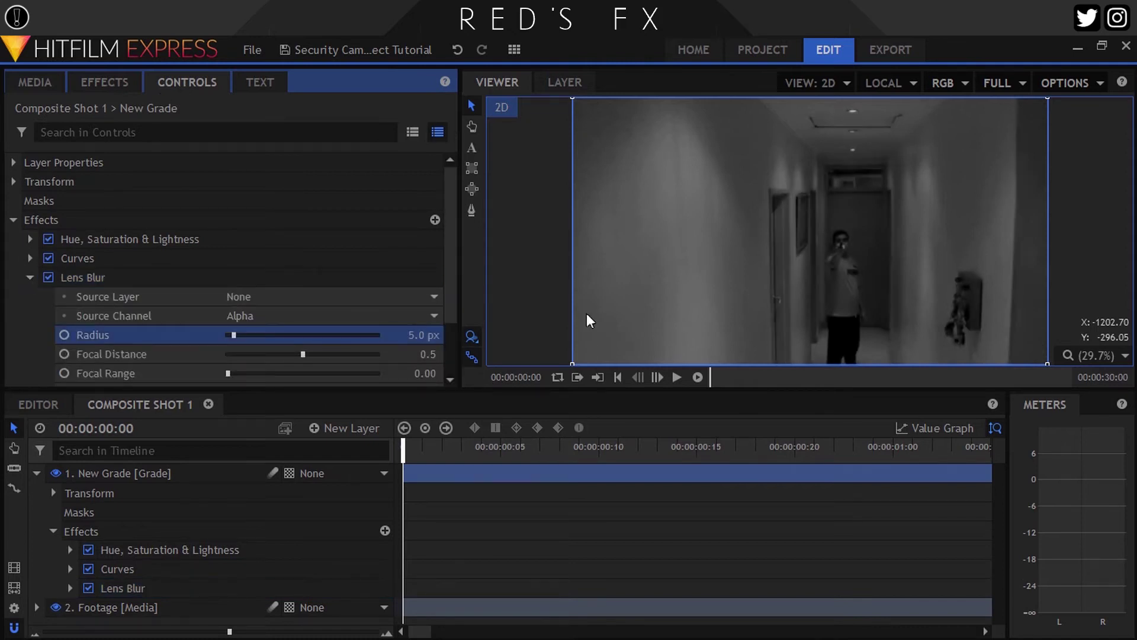
{"action": "scroll", "coordinate": [764, 225], "scroll_direction": "up", "scroll_amount": 5}
{"action": "left_click", "coordinate": [48, 278]}
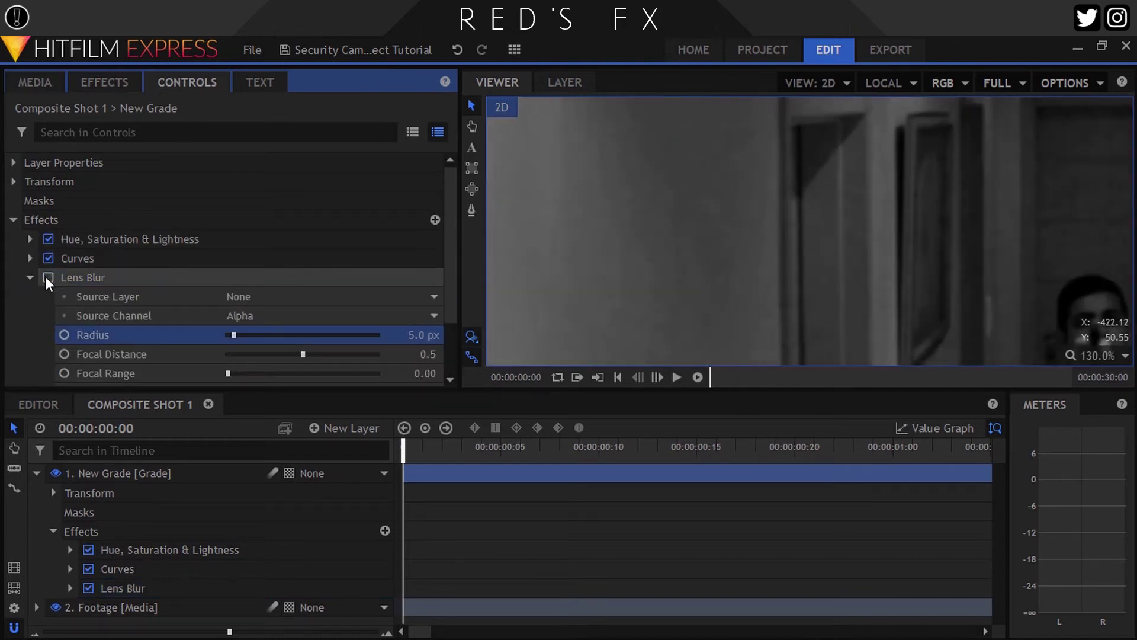
{"action": "left_click", "coordinate": [28, 277]}
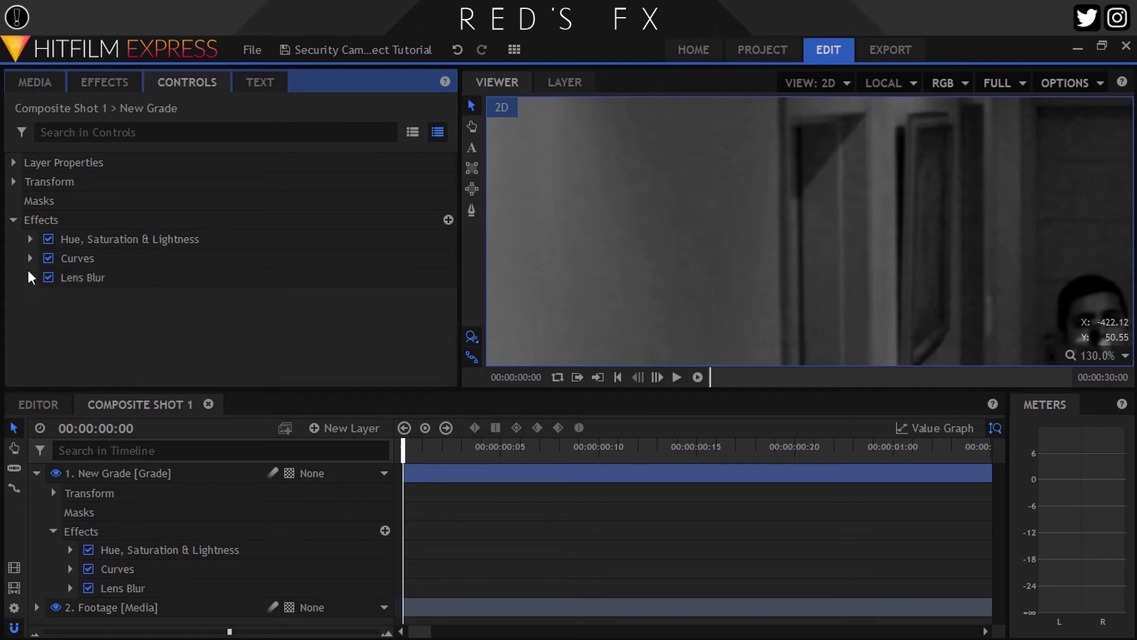
Collapse the effect folders and layer properties, and set the viewer to Scale to Fit.
{"action": "left_click", "coordinate": [109, 89]}
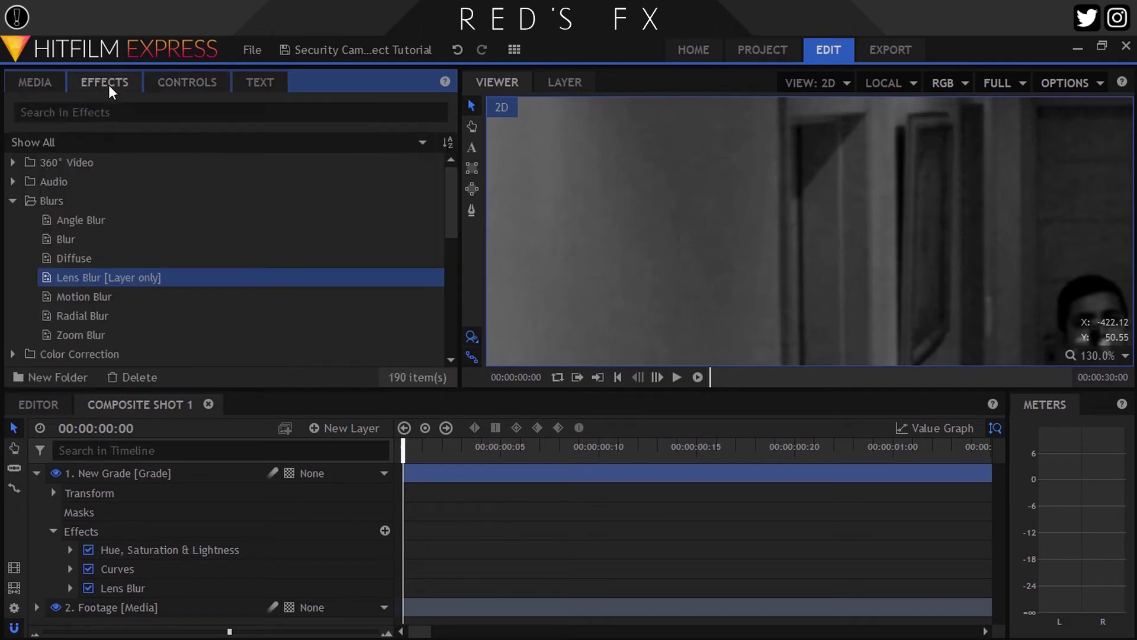
{"action": "left_click", "coordinate": [12, 202]}
{"action": "left_click", "coordinate": [36, 472]}
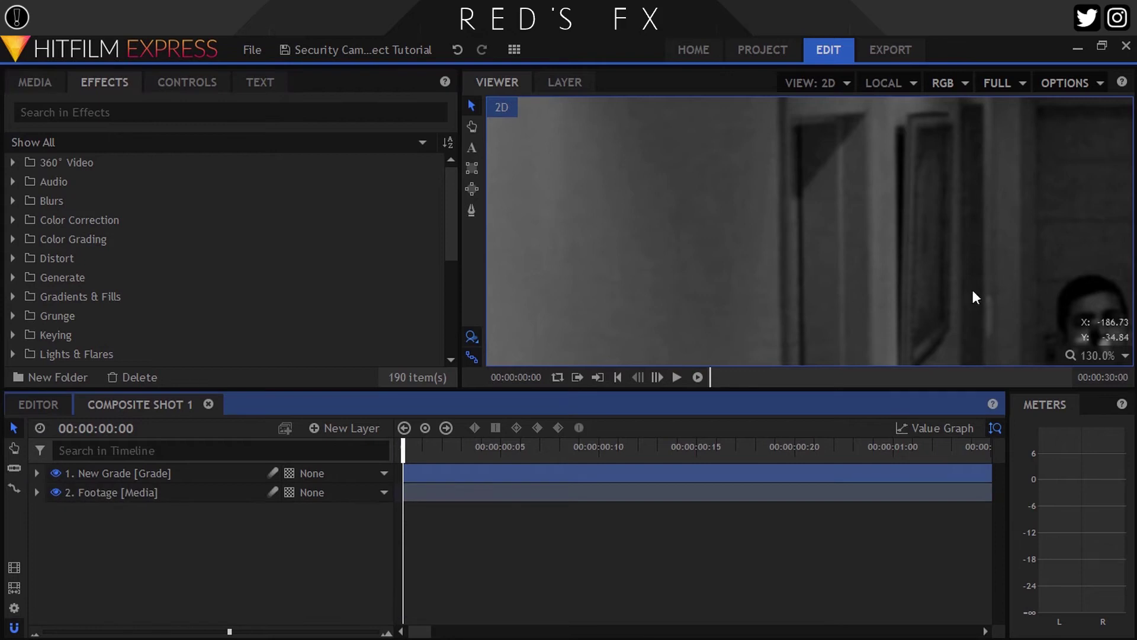
{"action": "left_click", "coordinate": [1111, 356]}
{"action": "left_click", "coordinate": [1078, 546]}
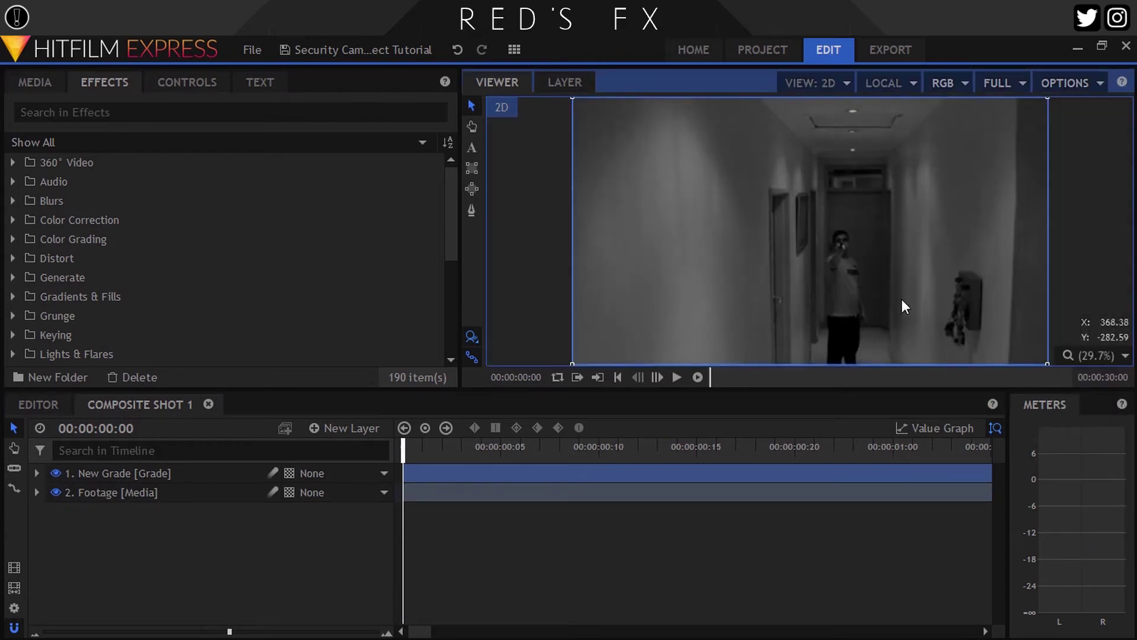
Apply the Mosaic distort effect to the New Grade layer.
{"action": "left_click", "coordinate": [12, 258]}
{"action": "scroll", "coordinate": [63, 324], "scroll_direction": "down", "scroll_amount": 1}
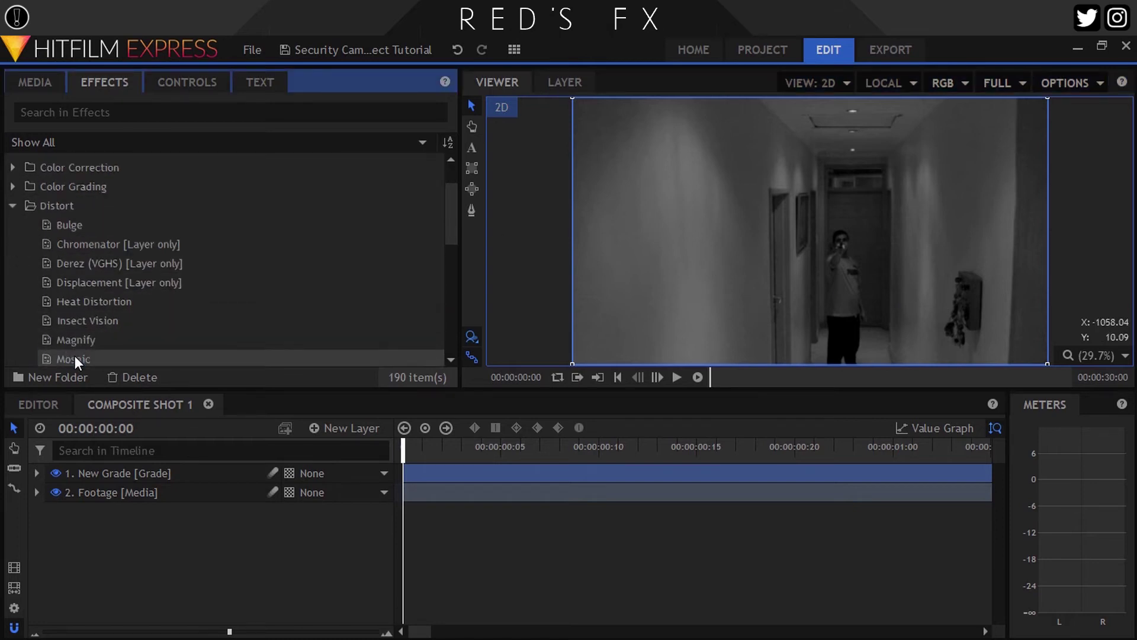
{"action": "left_click_drag", "start_coordinate": [75, 357], "coordinate": [133, 474]}
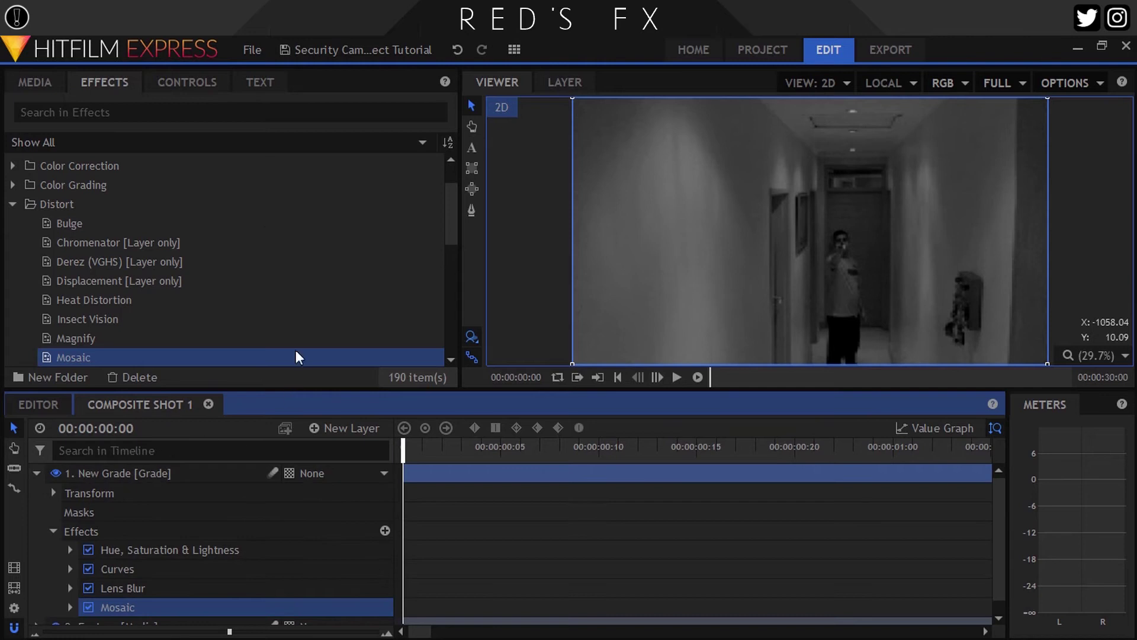
{"action": "left_click", "coordinate": [188, 82]}
{"action": "left_click", "coordinate": [35, 295]}
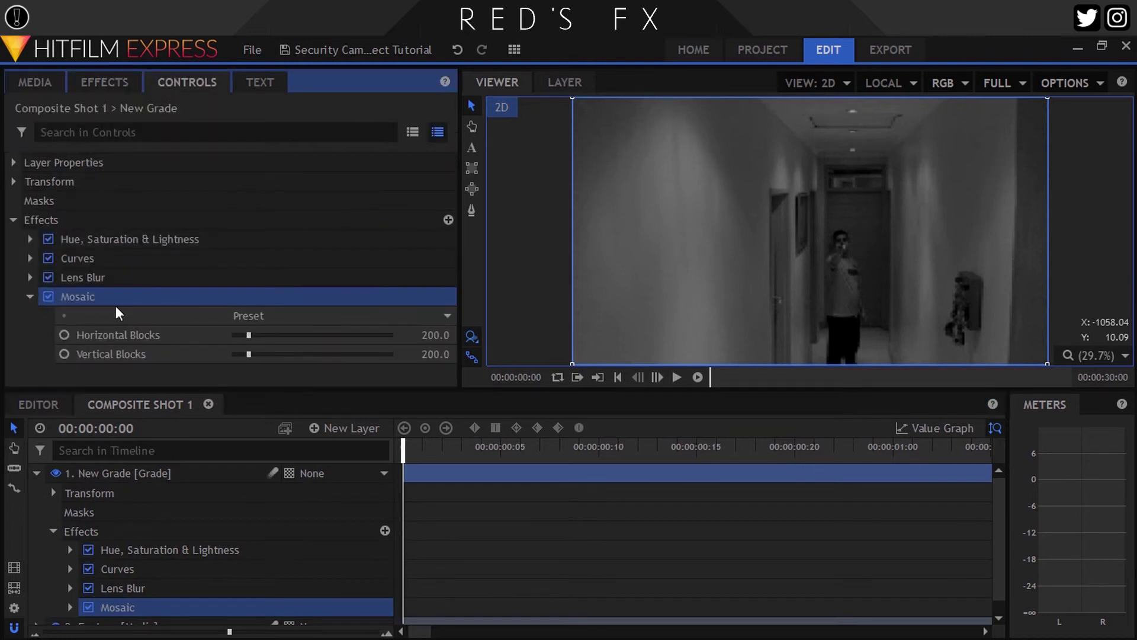
Set Mosaic's Horizontal Blocks and Vertical Blocks both to 1000.
{"action": "left_click", "coordinate": [424, 335]}
{"action": "type", "text": "100"}
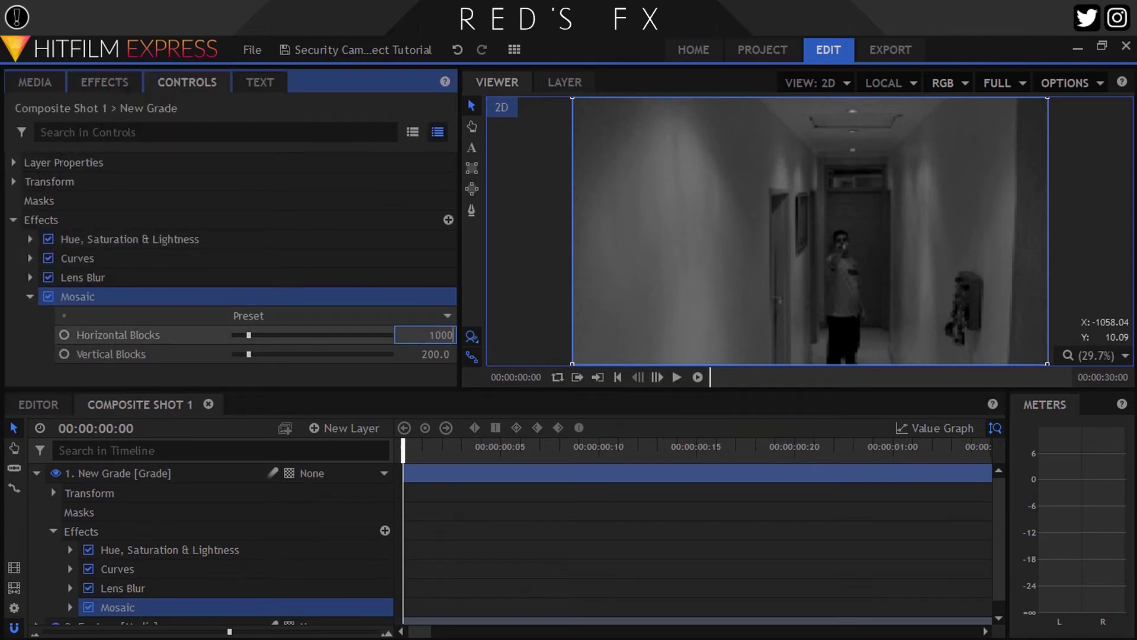
{"action": "type", "text": "0"}
{"action": "key", "text": "Return"}
{"action": "left_click", "coordinate": [434, 353]}
{"action": "type", "text": "100"}
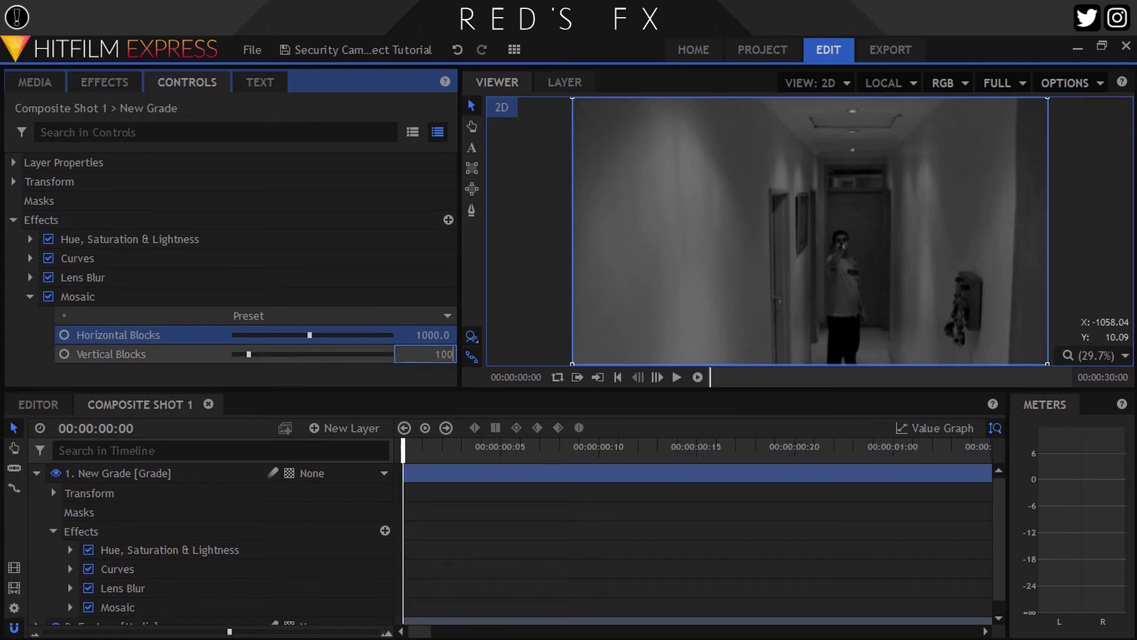
{"action": "type", "text": "0"}
{"action": "key", "text": "Return"}
{"action": "scroll", "coordinate": [874, 228], "scroll_direction": "up", "scroll_amount": 5}
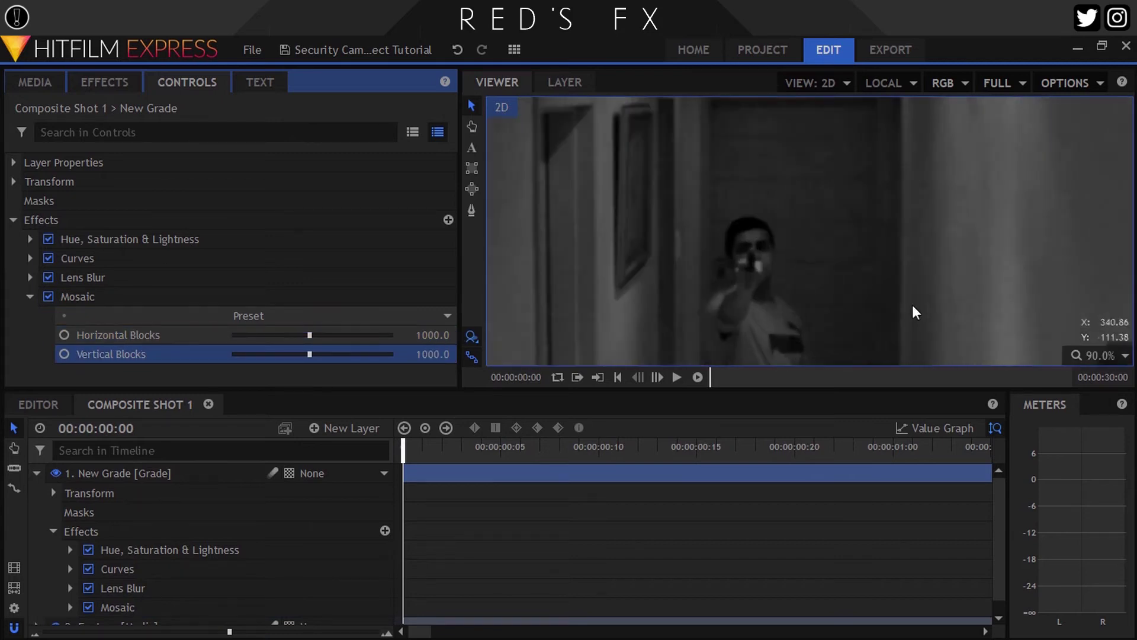
{"action": "scroll", "coordinate": [726, 266], "scroll_direction": "up", "scroll_amount": 1}
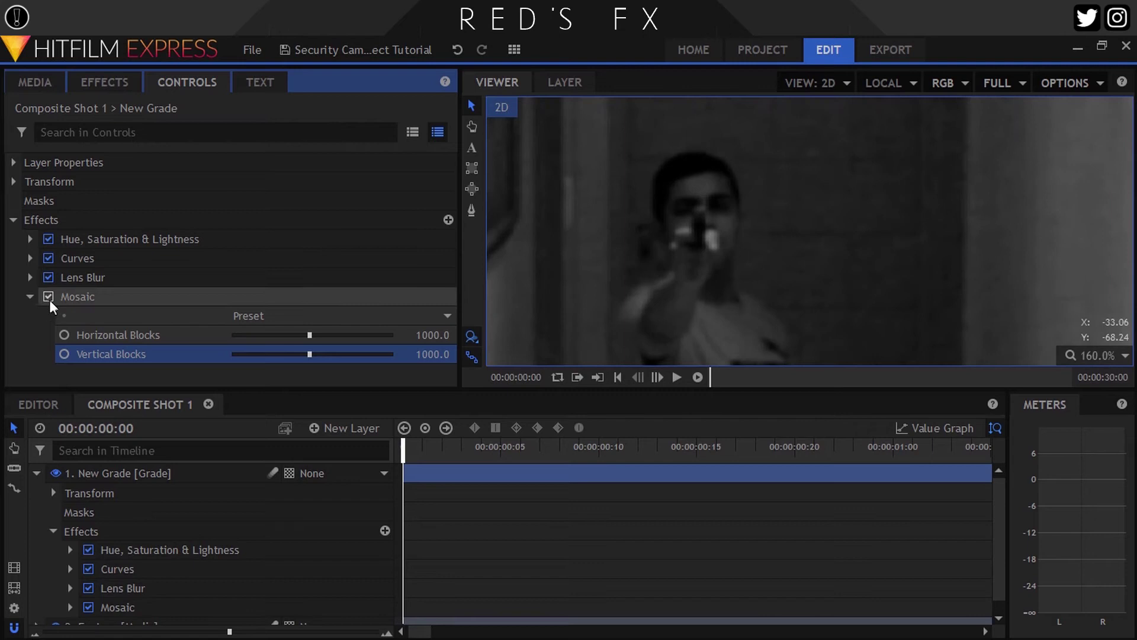
{"action": "left_click", "coordinate": [29, 296]}
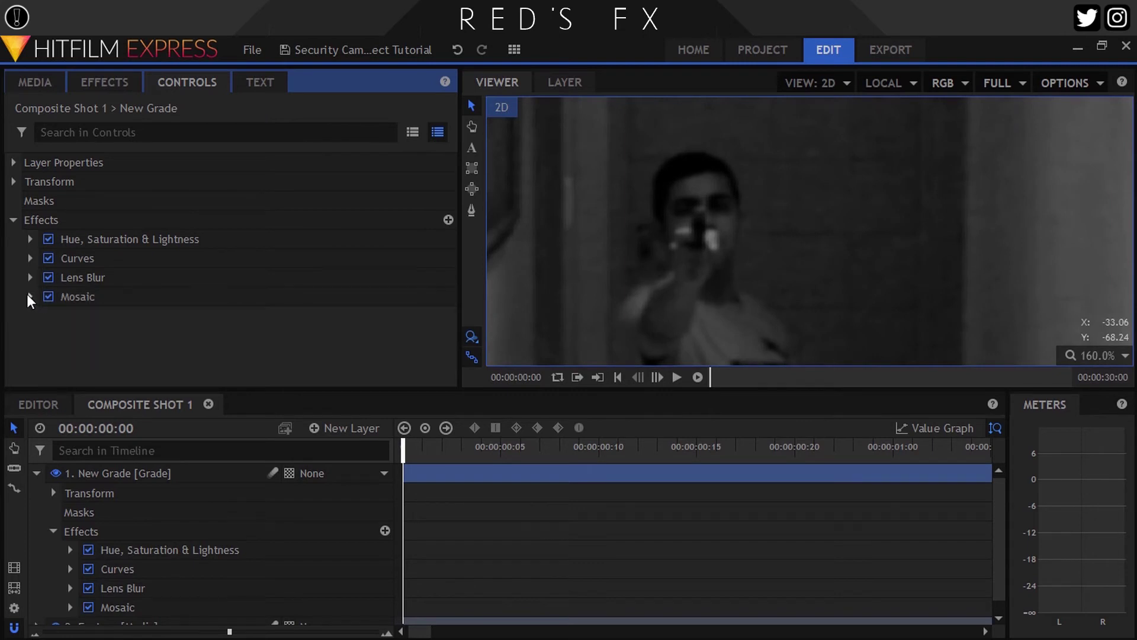
Fit the frame in the viewer and type CAM 01 in a top-left text box.
{"action": "left_click", "coordinate": [1093, 355]}
{"action": "left_click", "coordinate": [1079, 549]}
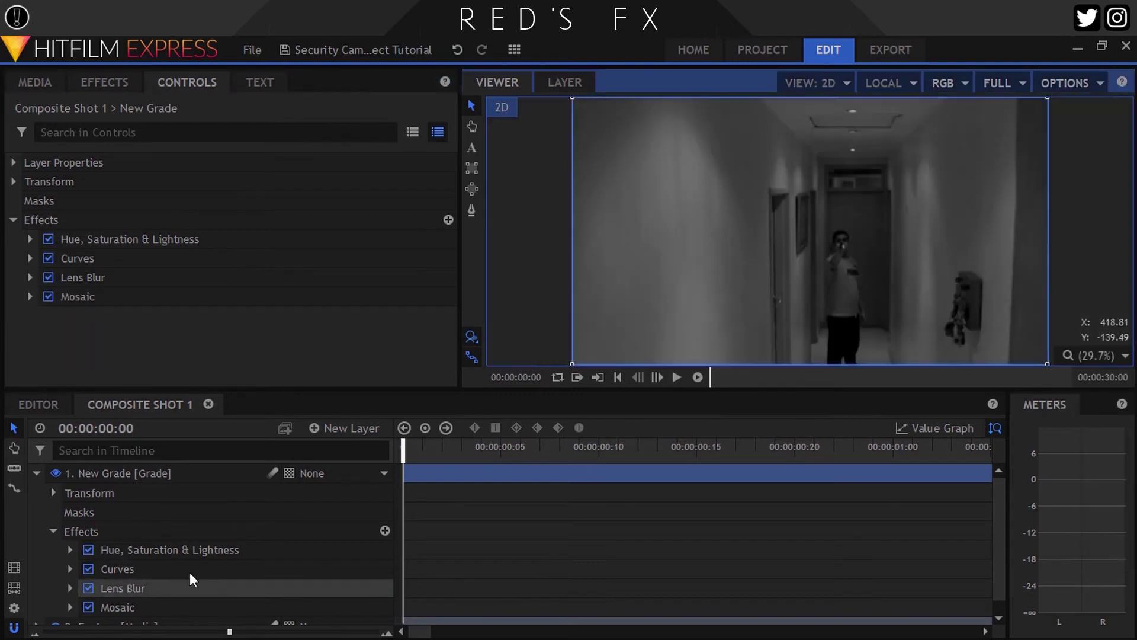
{"action": "left_click", "coordinate": [37, 473]}
{"action": "left_click", "coordinate": [472, 148]}
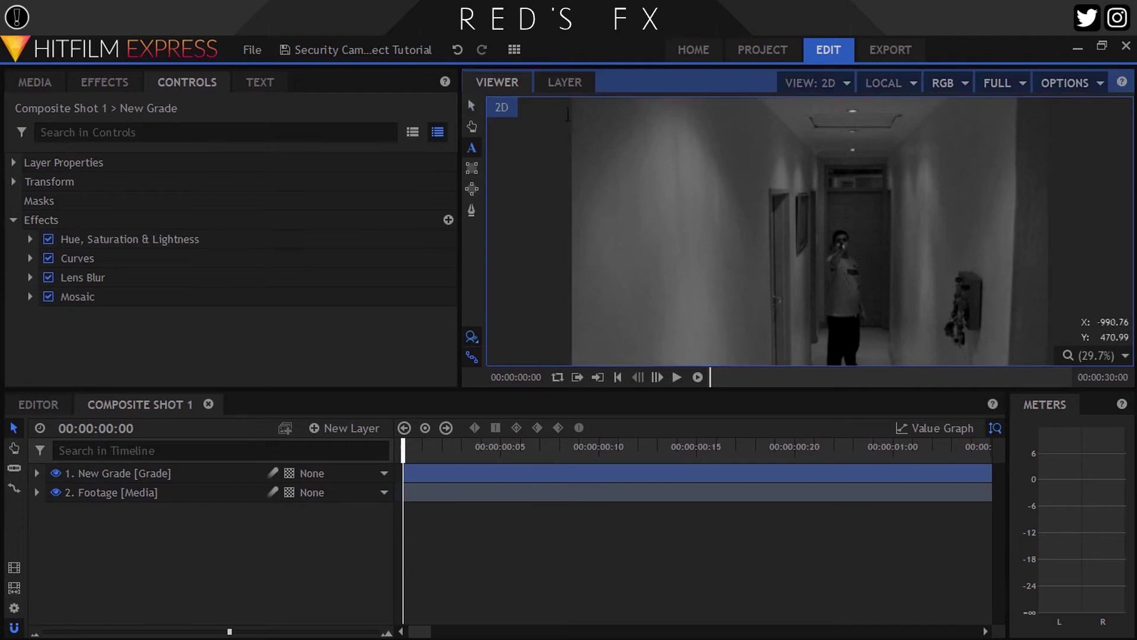
{"action": "left_click_drag", "start_coordinate": [664, 137], "coordinate": [726, 129]}
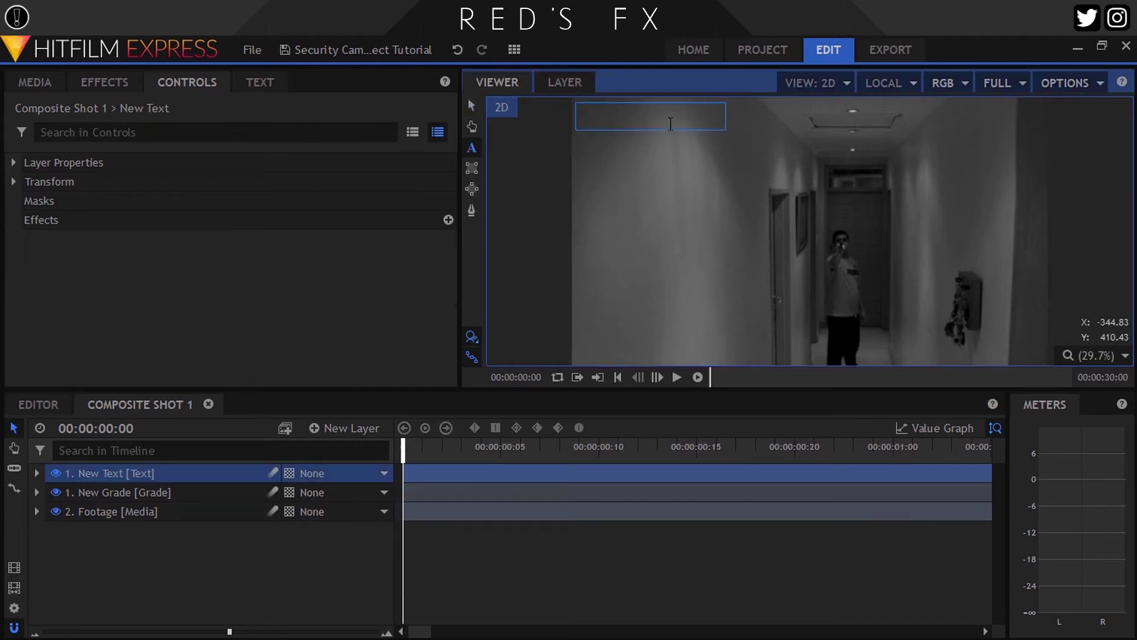
{"action": "type", "text": "CA"}
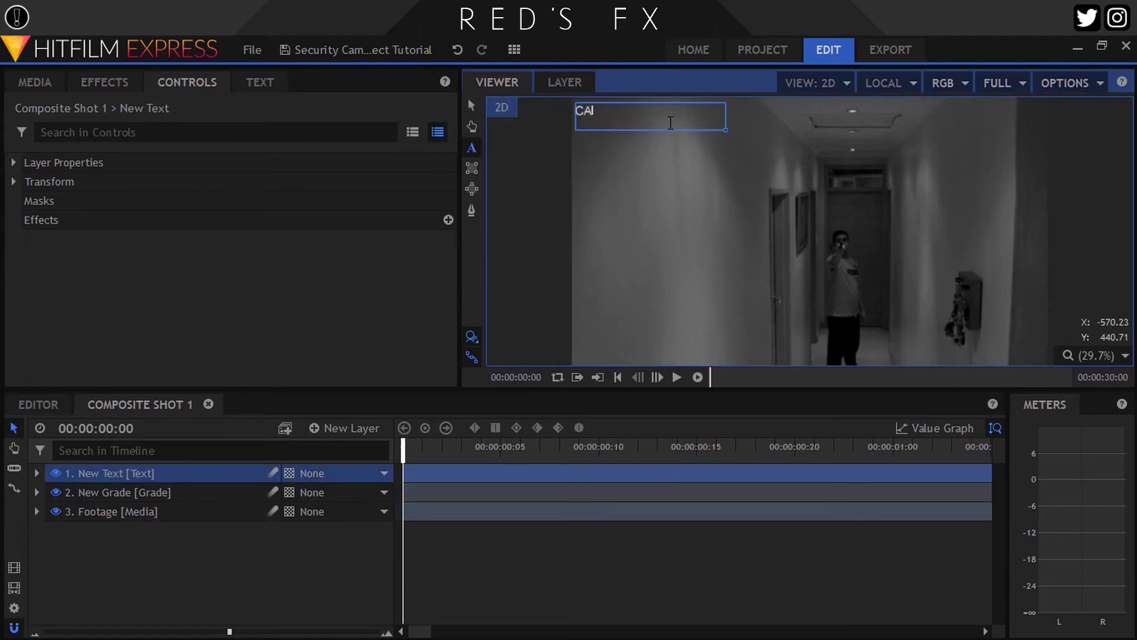
{"action": "type", "text": "M 01"}
Format the CAM 01 text in VCR OSD Mono at size 106.
{"action": "left_click", "coordinate": [248, 83]}
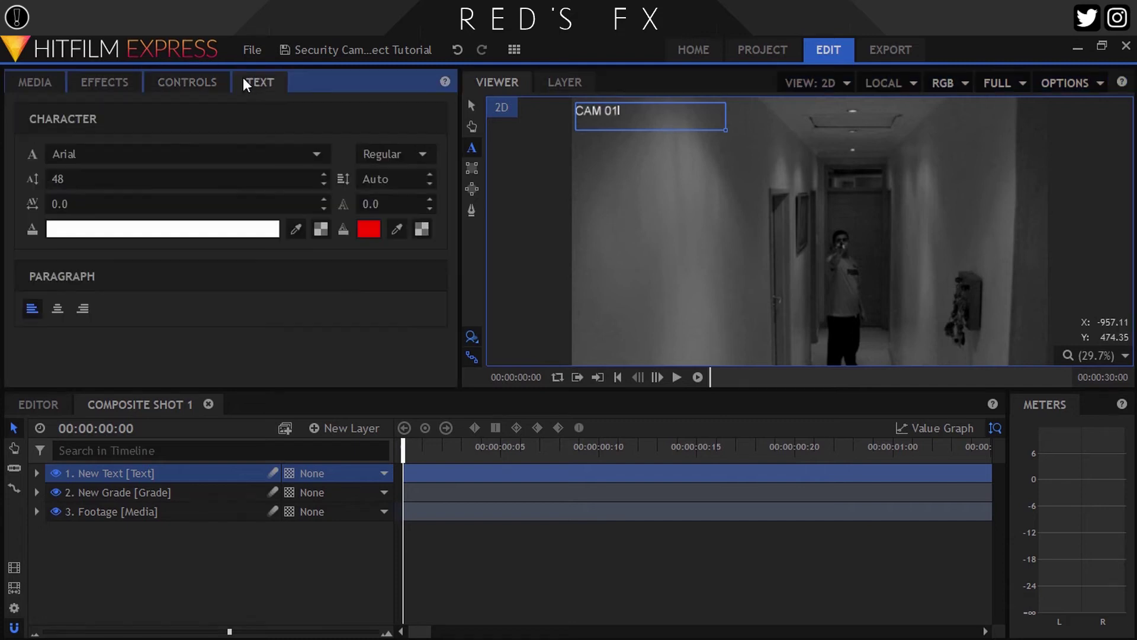
{"action": "left_click", "coordinate": [638, 106]}
{"action": "key", "text": "ctrl+a"}
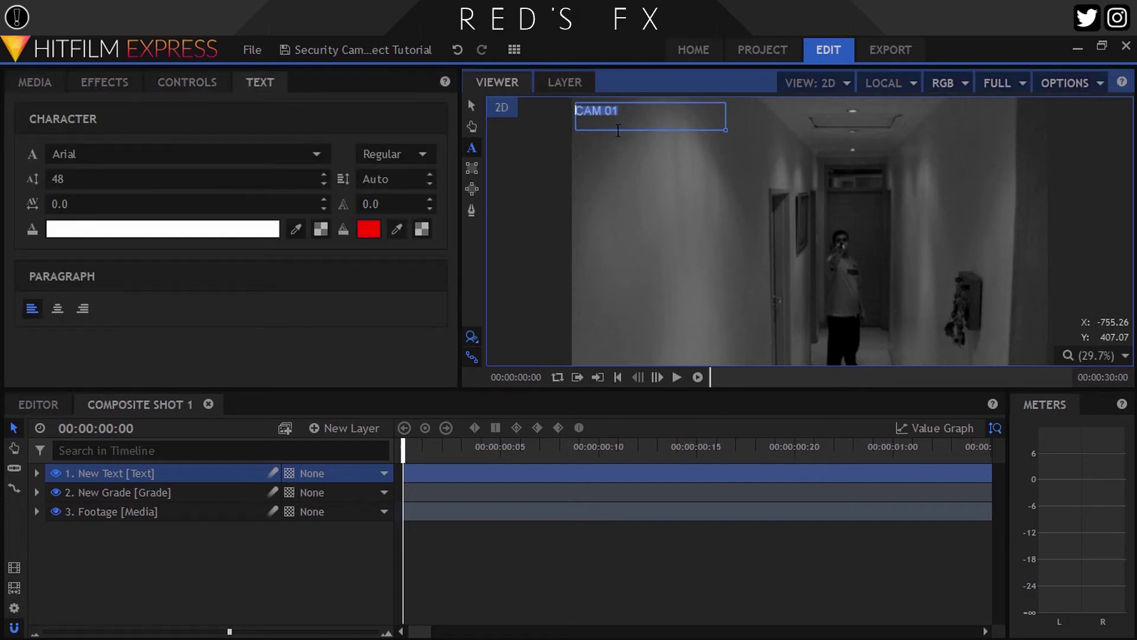
{"action": "left_click", "coordinate": [161, 155]}
{"action": "key", "text": "v"}
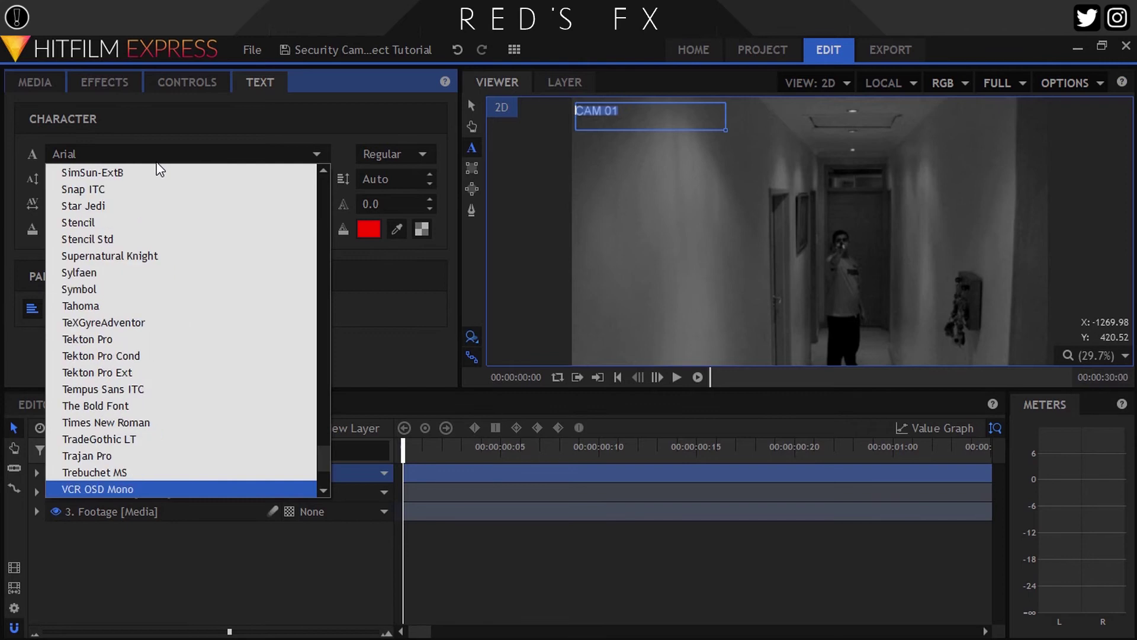
{"action": "key", "text": "Return"}
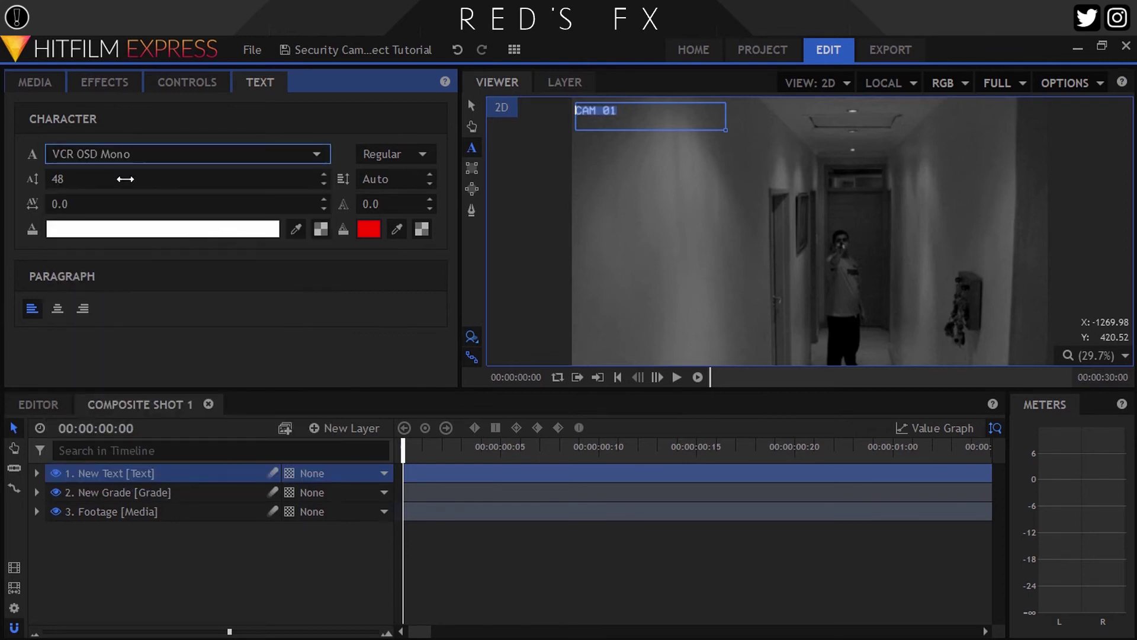
{"action": "left_click", "coordinate": [113, 179]}
{"action": "type", "text": "106"}
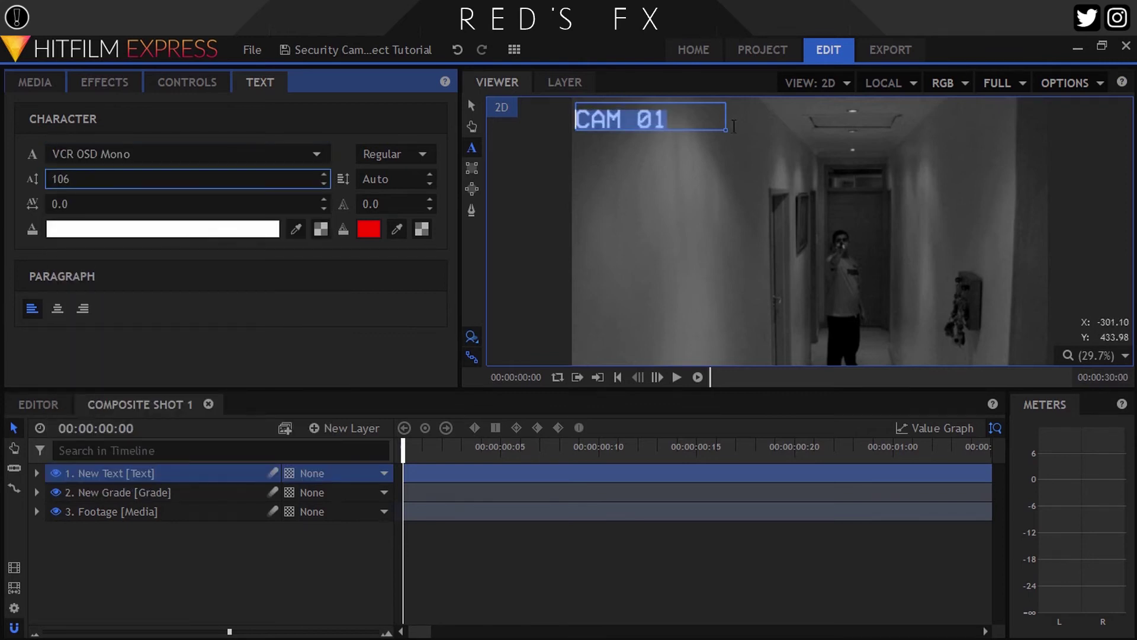
Enlarge the CAM 01 text box and move it up to the frame's top edge.
{"action": "left_click_drag", "start_coordinate": [726, 129], "coordinate": [738, 142]}
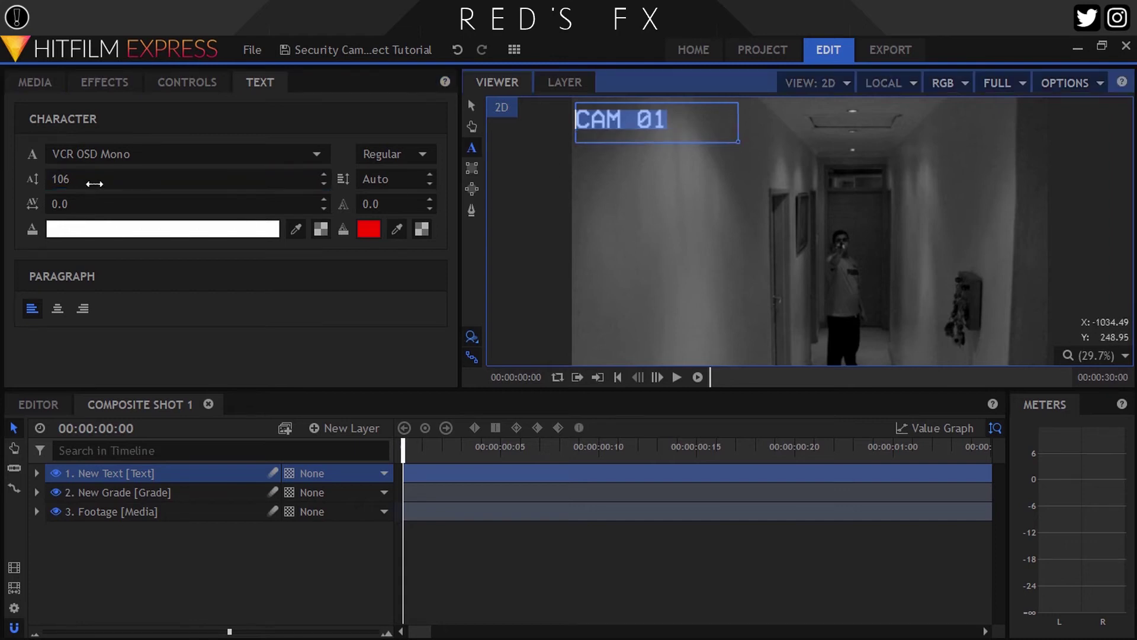
{"action": "scroll", "coordinate": [89, 179], "scroll_direction": "up", "scroll_amount": 20}
{"action": "left_click", "coordinate": [472, 106]}
{"action": "left_click_drag", "start_coordinate": [657, 121], "coordinate": [651, 111]}
{"action": "left_click", "coordinate": [214, 531]}
Duplicate CAM 01, move the copy to the top-right and change it to 2:22.
{"action": "left_click", "coordinate": [115, 474]}
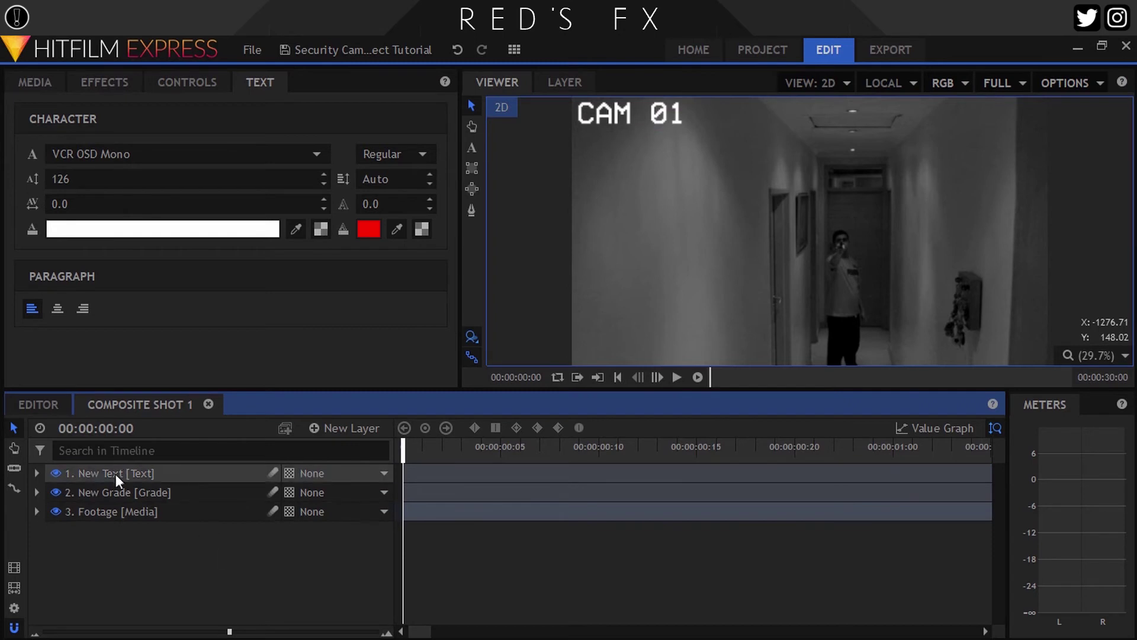
{"action": "key", "text": "ctrl+d"}
{"action": "left_click_drag", "start_coordinate": [755, 131], "coordinate": [917, 125]}
{"action": "left_click", "coordinate": [471, 147]}
{"action": "type", "text": "2:22"}
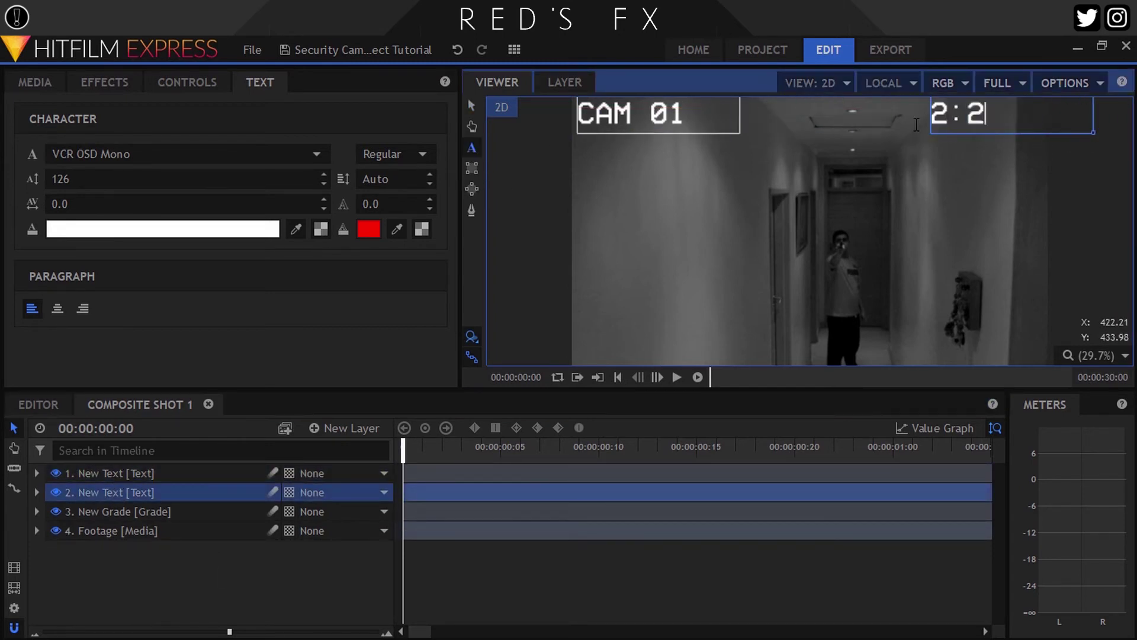
{"action": "left_click", "coordinate": [471, 105]}
Add a bottom-left 16/11/17 date copy and move New Grade above the text layers.
{"action": "left_click", "coordinate": [115, 474]}
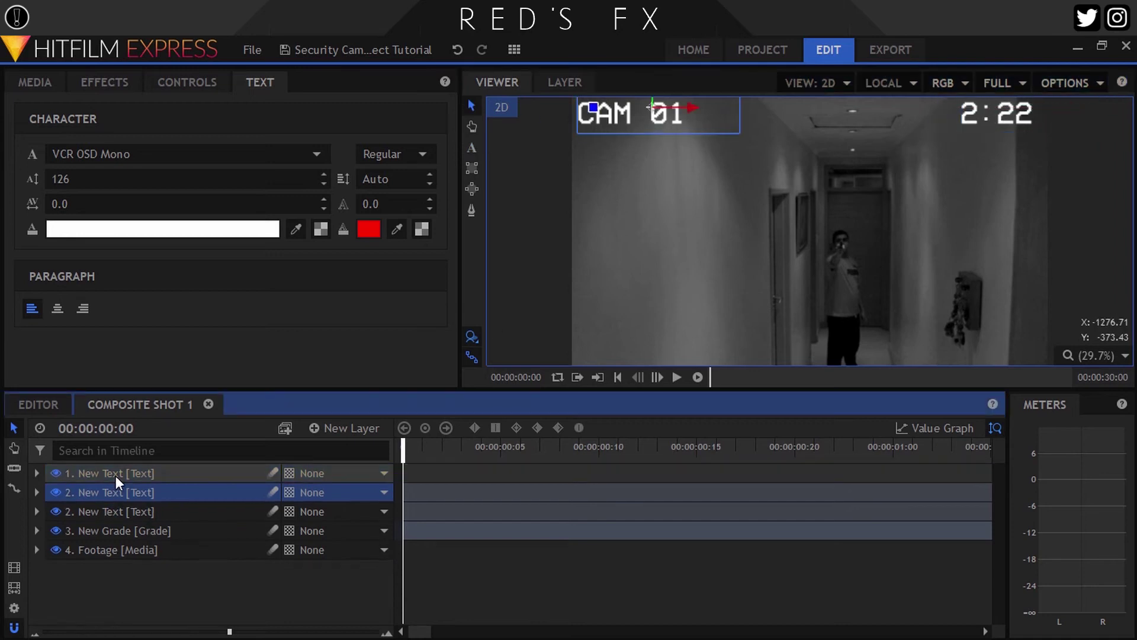
{"action": "key", "text": "ctrl+d"}
{"action": "left_click", "coordinate": [187, 81]}
{"action": "left_click", "coordinate": [50, 183]}
{"action": "left_click_drag", "start_coordinate": [446, 242], "coordinate": [391, 243]}
{"action": "left_click", "coordinate": [471, 147]}
{"action": "left_click", "coordinate": [693, 349]}
{"action": "left_click_drag", "start_coordinate": [693, 350], "coordinate": [558, 357]}
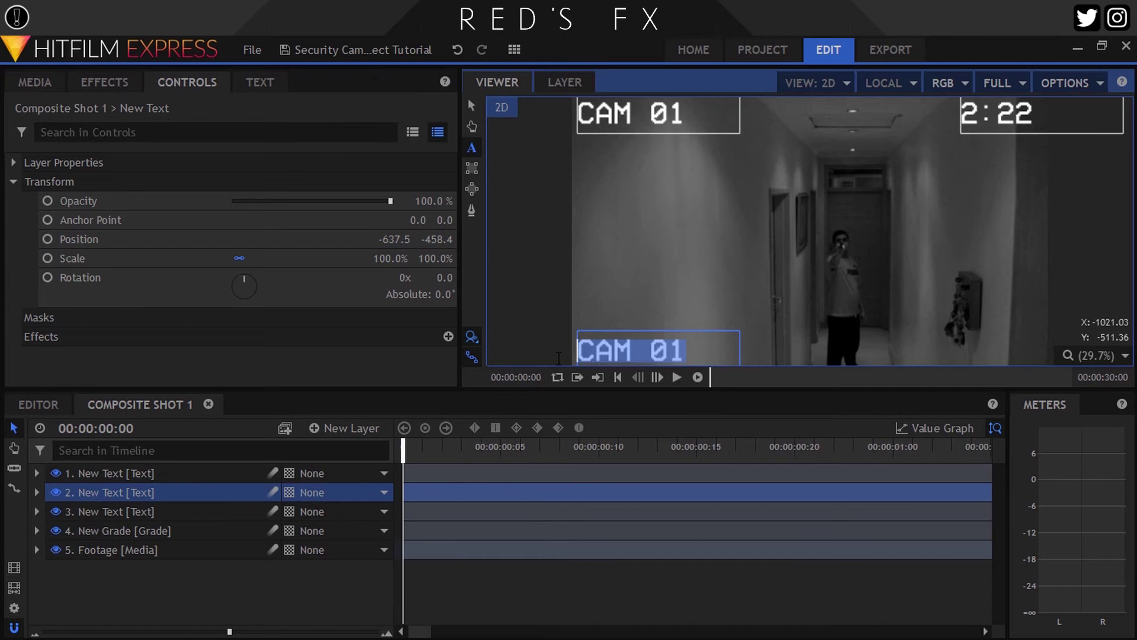
{"action": "type", "text": "16/11/17"}
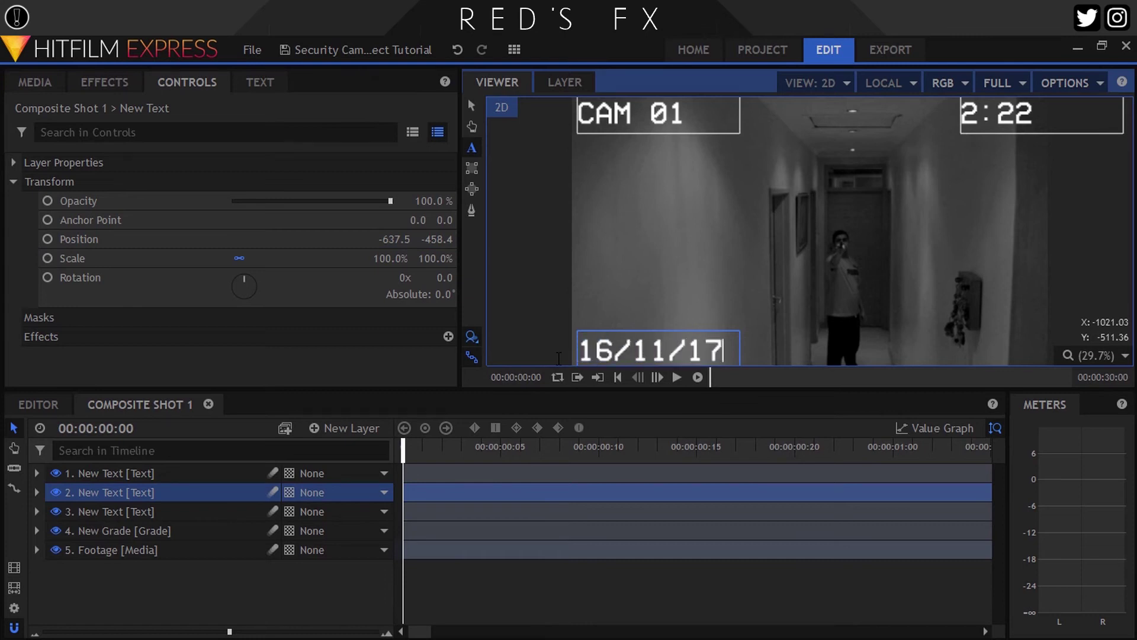
{"action": "left_click", "coordinate": [190, 589]}
{"action": "left_click_drag", "start_coordinate": [105, 532], "coordinate": [122, 472]}
Try the Generate > Timecode effect on New Grade, then delete it again.
{"action": "scroll", "coordinate": [569, 172], "scroll_direction": "up", "scroll_amount": 5}
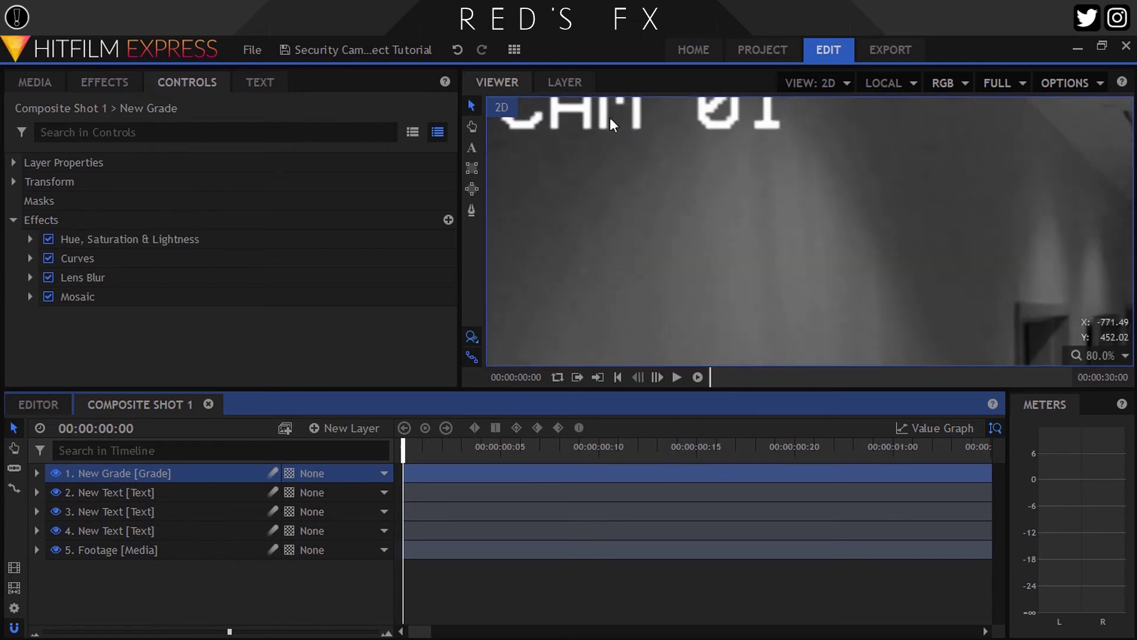
{"action": "scroll", "coordinate": [817, 241], "scroll_direction": "down", "scroll_amount": 4}
{"action": "left_click", "coordinate": [1125, 356]}
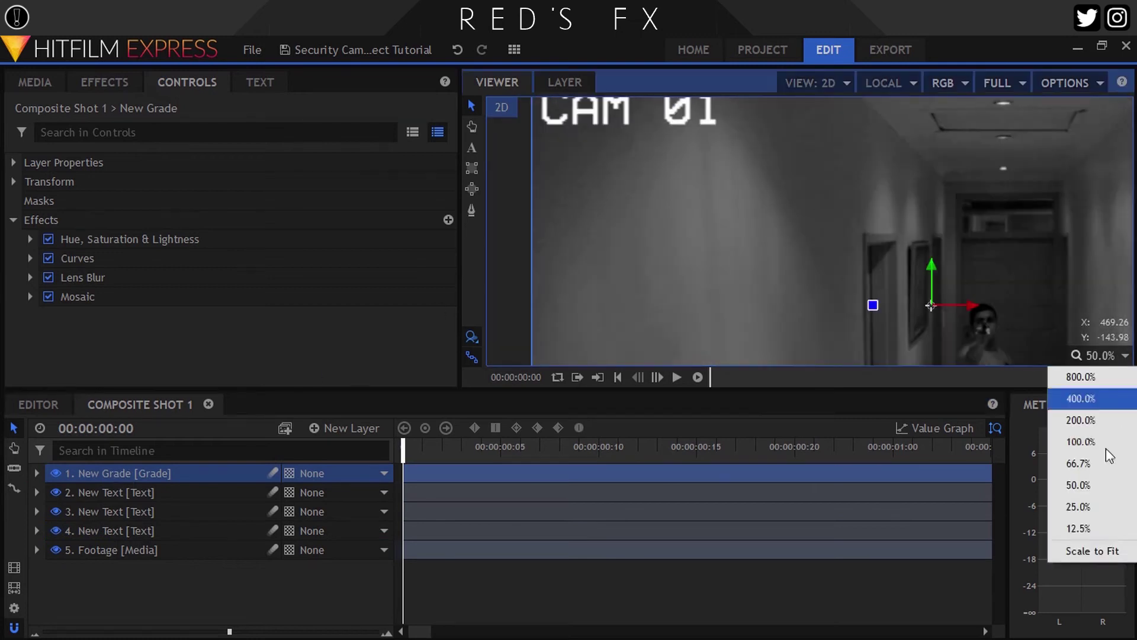
{"action": "left_click", "coordinate": [1091, 549]}
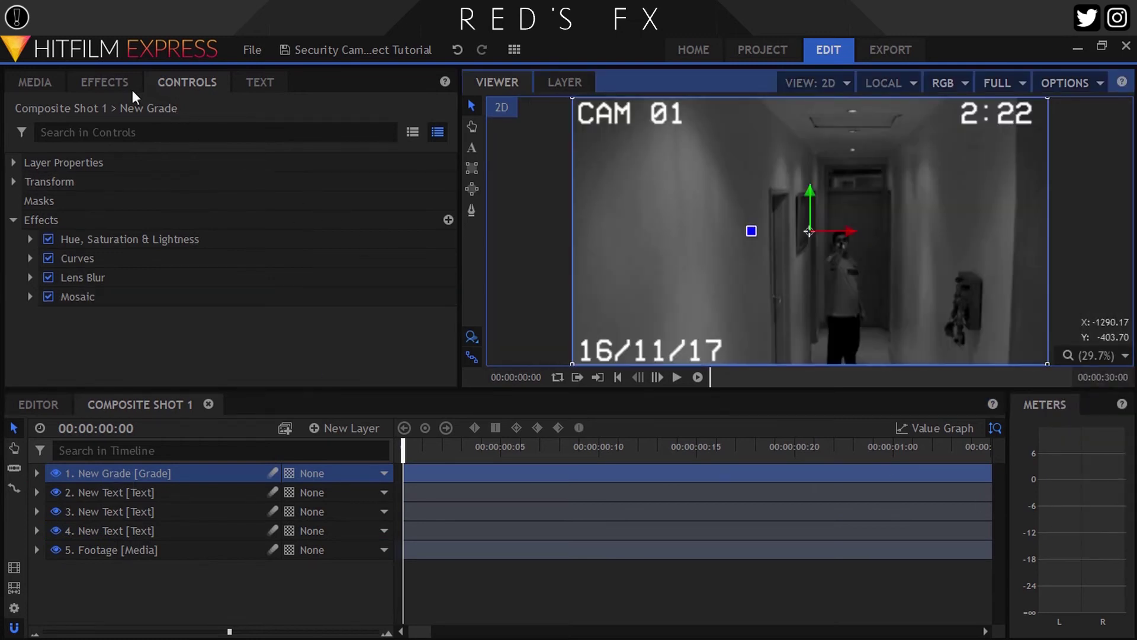
{"action": "left_click", "coordinate": [113, 86]}
{"action": "left_click", "coordinate": [13, 202]}
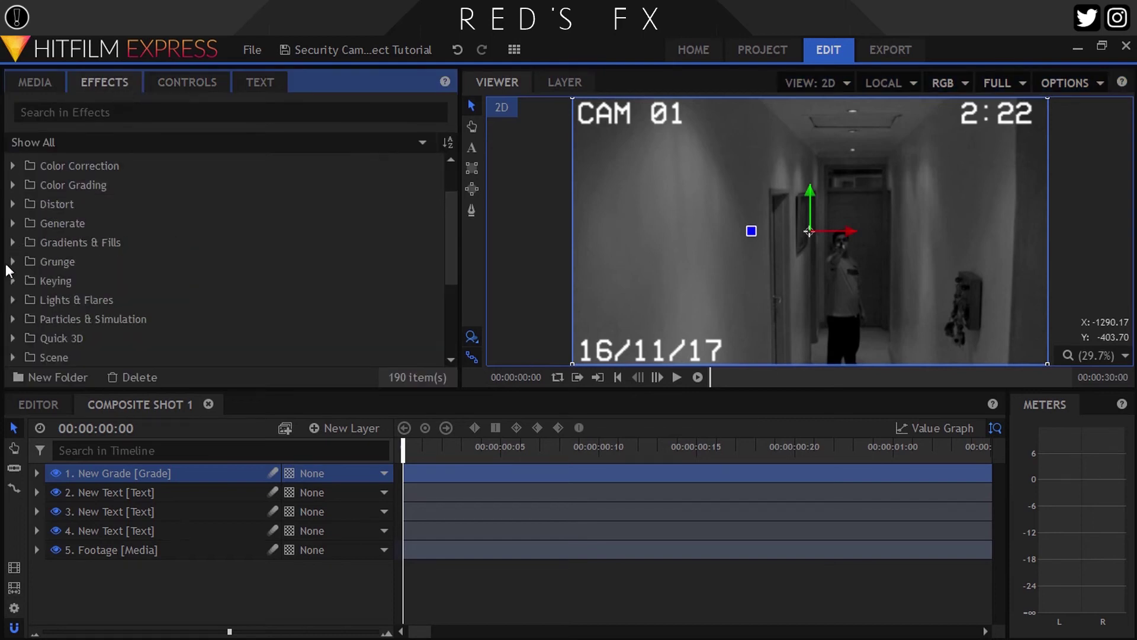
{"action": "left_click", "coordinate": [13, 225]}
{"action": "scroll", "coordinate": [77, 336], "scroll_direction": "down", "scroll_amount": 3}
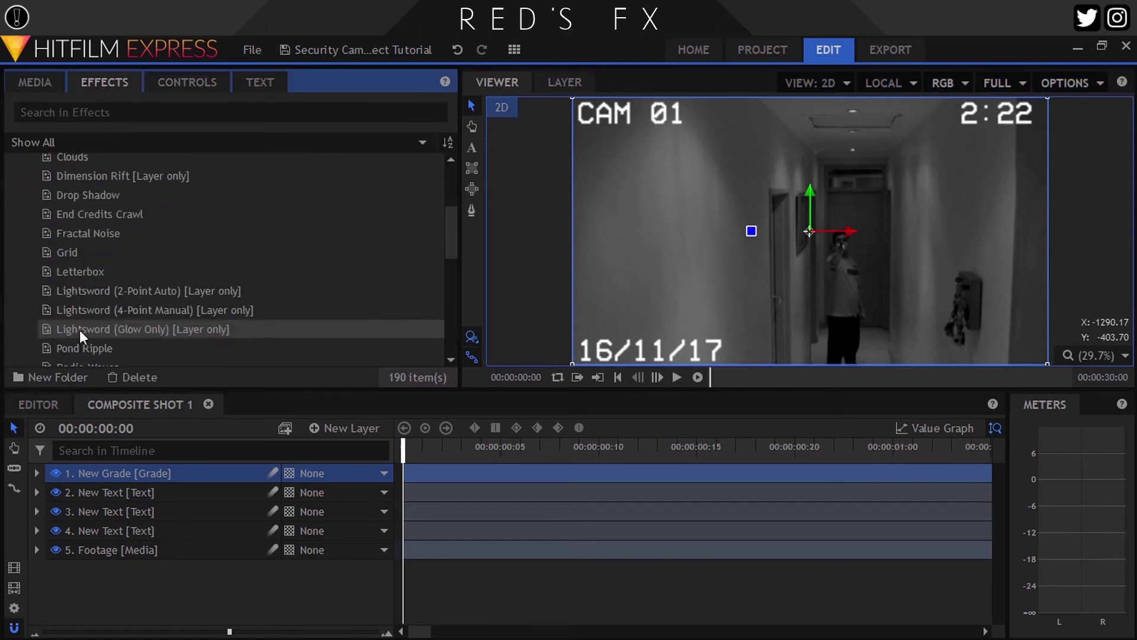
{"action": "scroll", "coordinate": [77, 293], "scroll_direction": "down", "scroll_amount": 3}
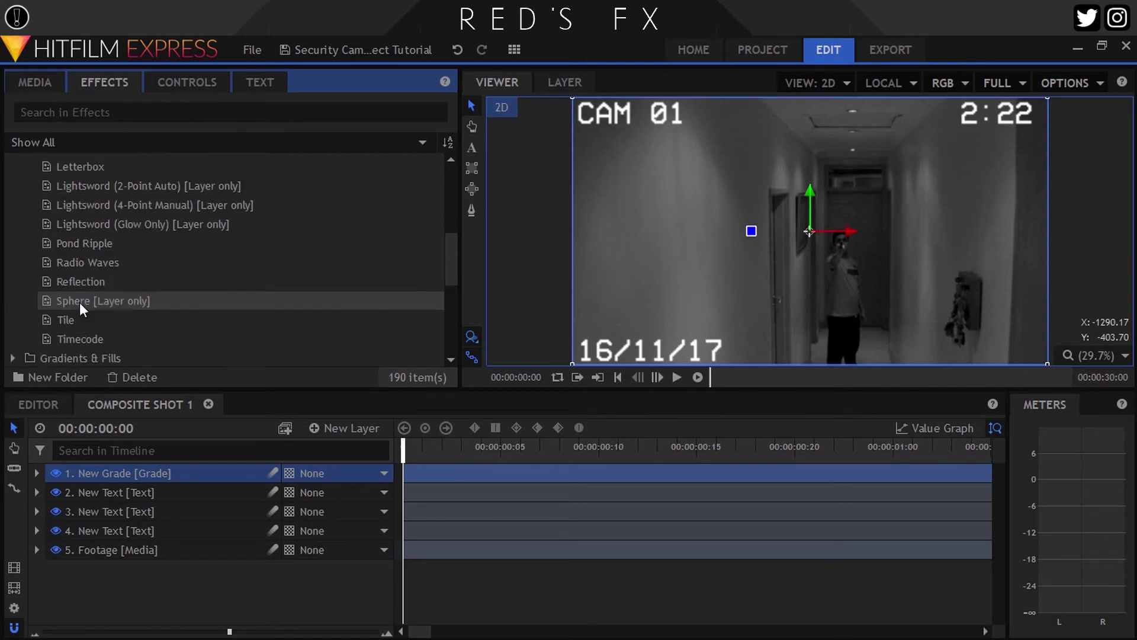
{"action": "left_click", "coordinate": [84, 339]}
{"action": "left_click_drag", "start_coordinate": [84, 338], "coordinate": [127, 472]}
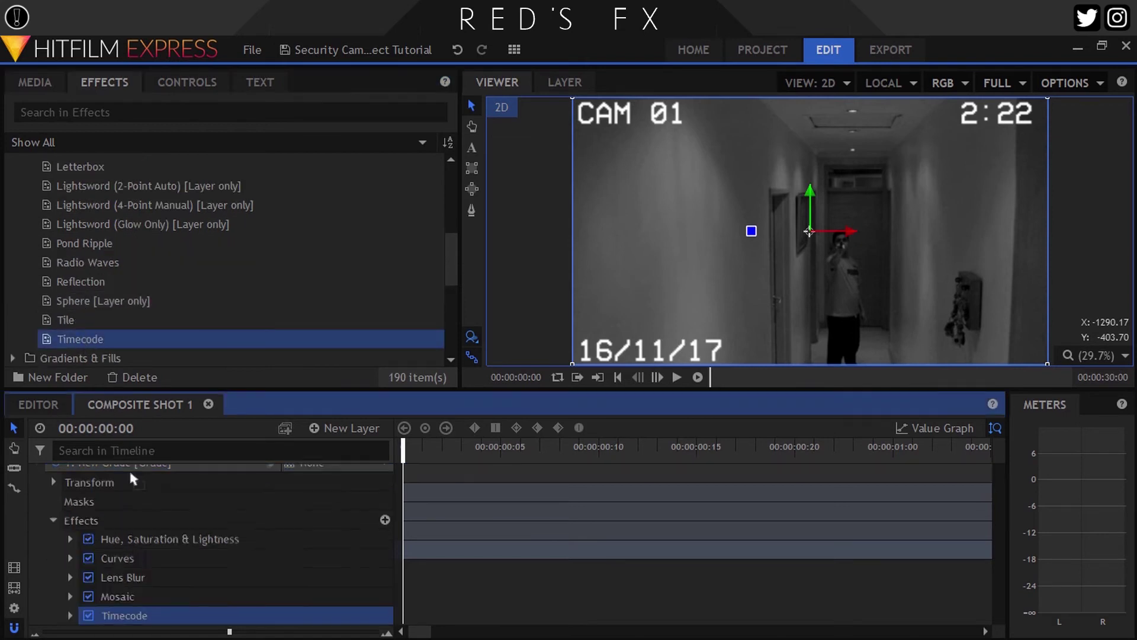
{"action": "scroll", "coordinate": [815, 311], "scroll_direction": "up", "scroll_amount": 5}
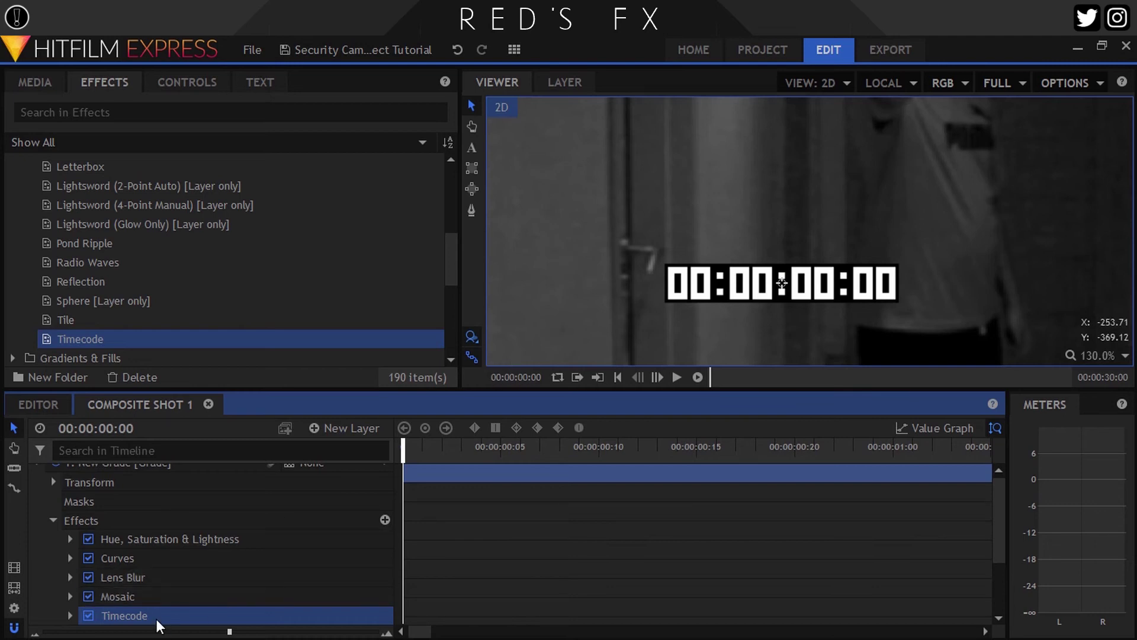
{"action": "key", "text": "Delete"}
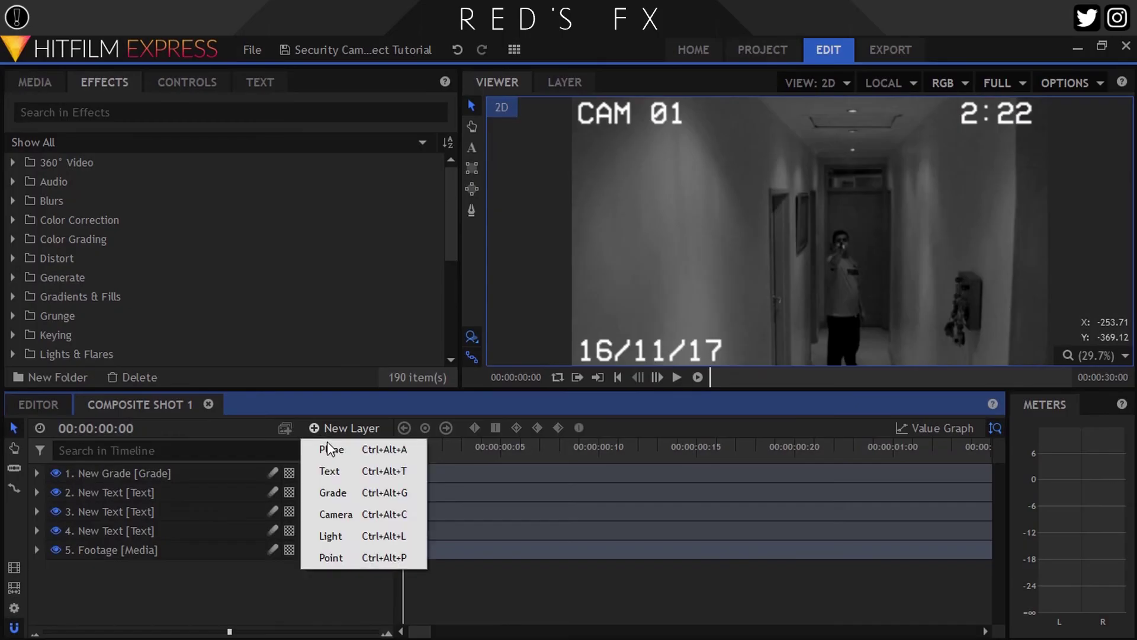
Add a second grade layer with Action Cam Lens Distort using the GoPro HERO Wide preset.
{"action": "left_click", "coordinate": [331, 493]}
{"action": "left_click", "coordinate": [82, 113]}
{"action": "type", "text": "Adti"}
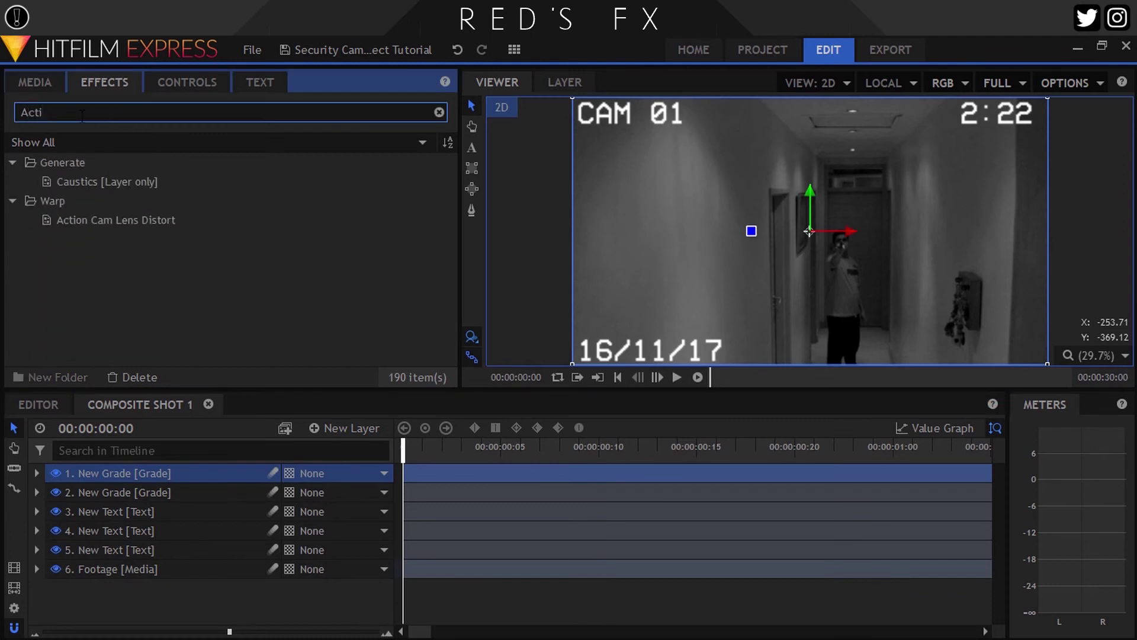
{"action": "left_click_drag", "start_coordinate": [112, 220], "coordinate": [151, 479]}
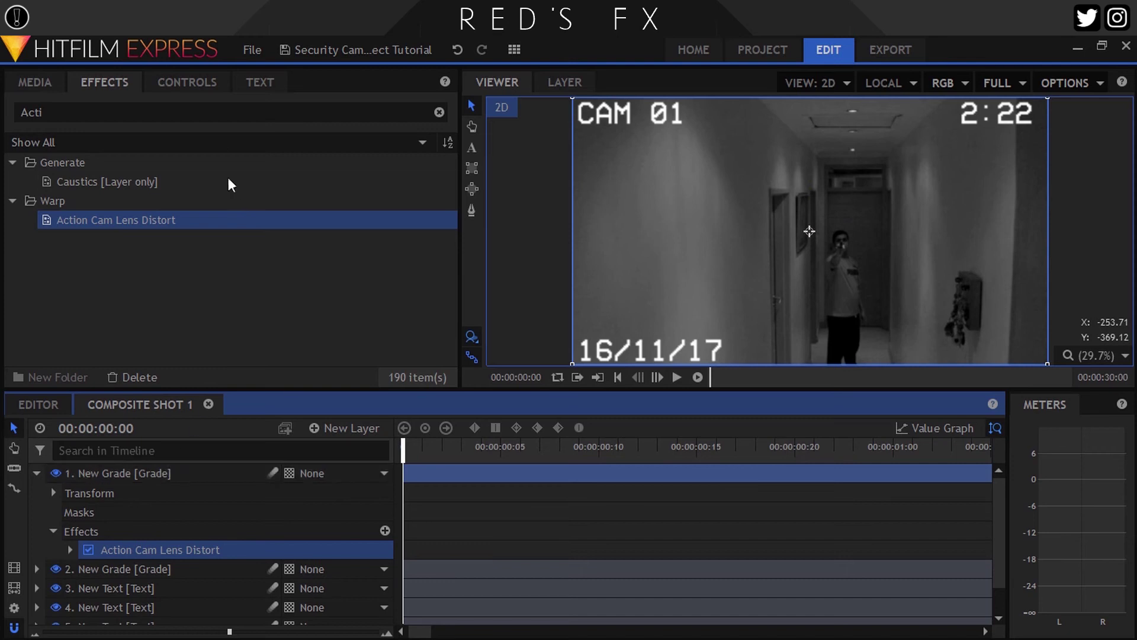
{"action": "left_click", "coordinate": [201, 83]}
{"action": "left_click", "coordinate": [30, 238]}
{"action": "left_click", "coordinate": [283, 260]}
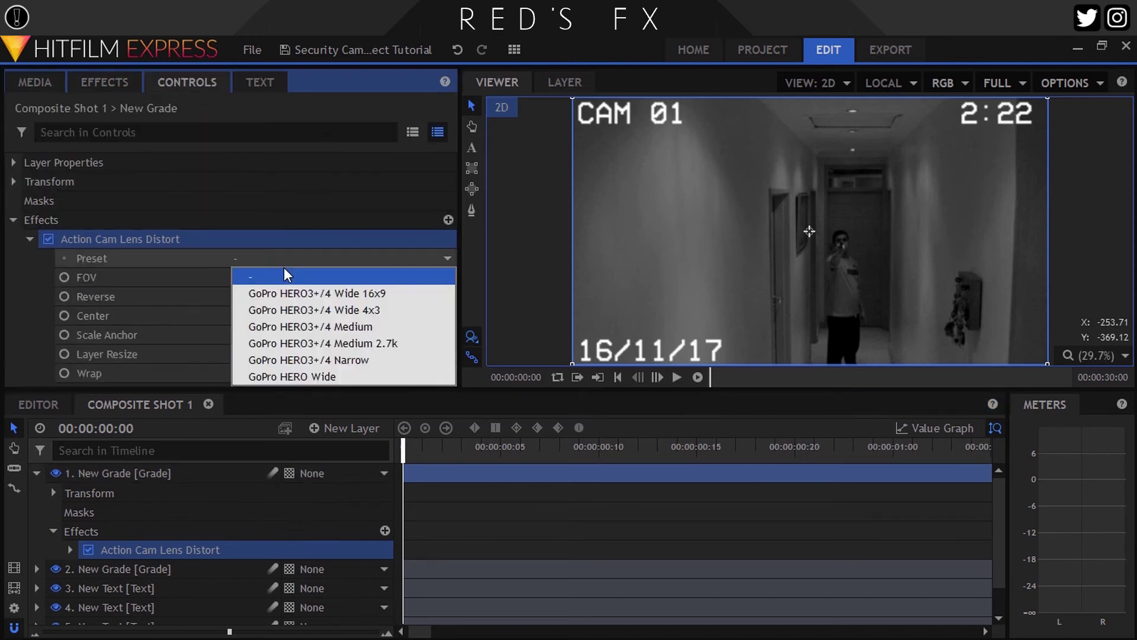
{"action": "left_click", "coordinate": [312, 378]}
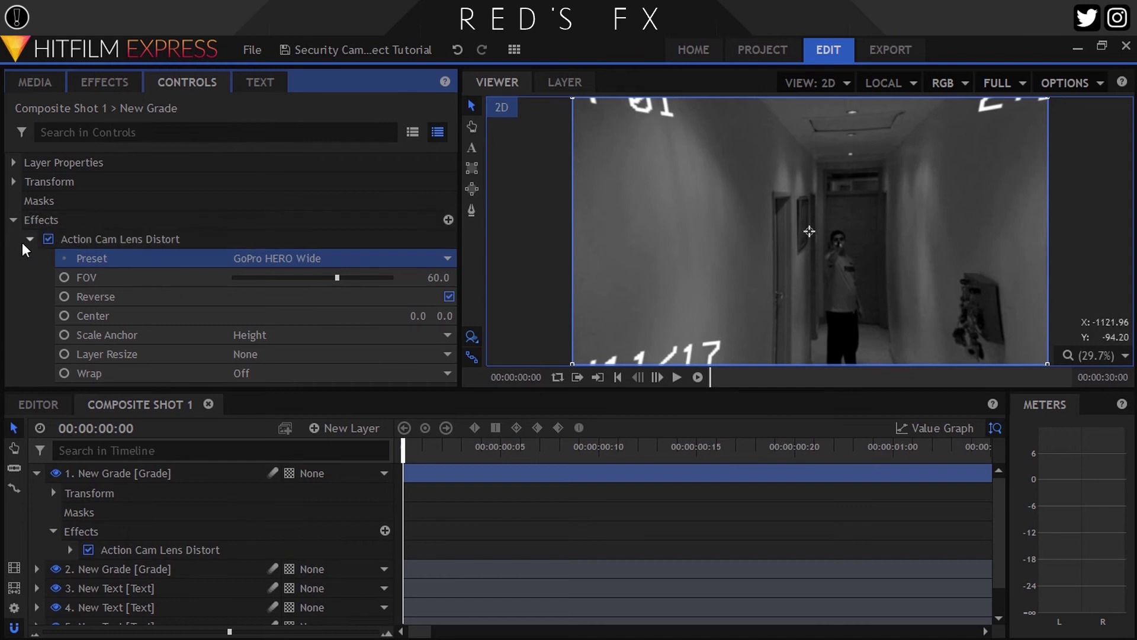
{"action": "left_click", "coordinate": [13, 221]}
Drag the lens-distortion grade layer down to sit directly above the Footage layer.
{"action": "left_click", "coordinate": [36, 473]}
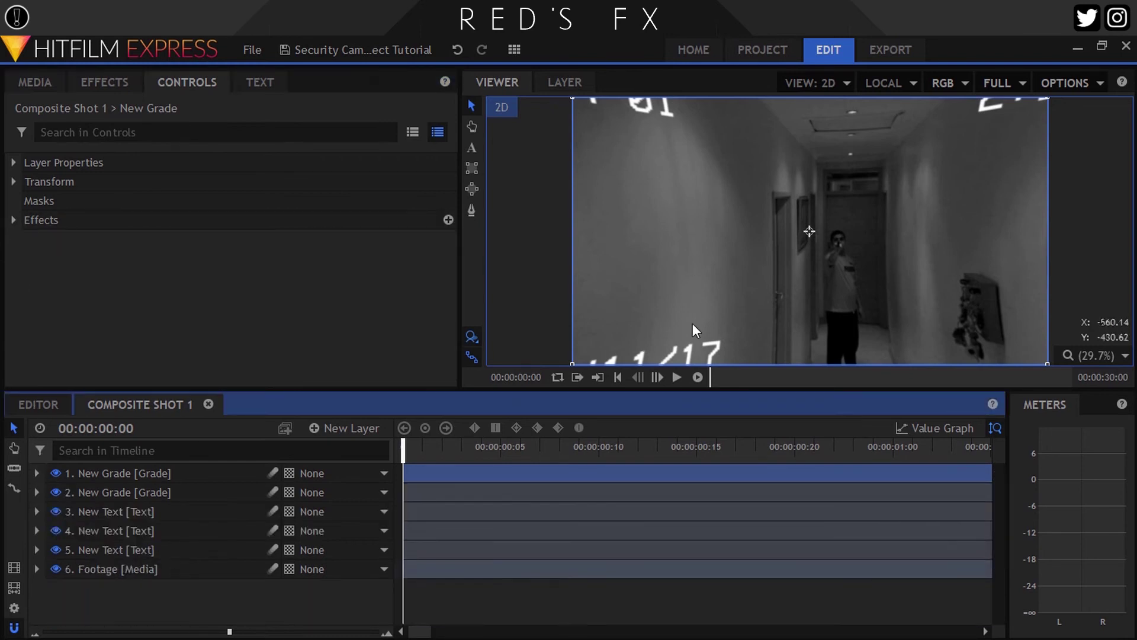
{"action": "left_click", "coordinate": [144, 474]}
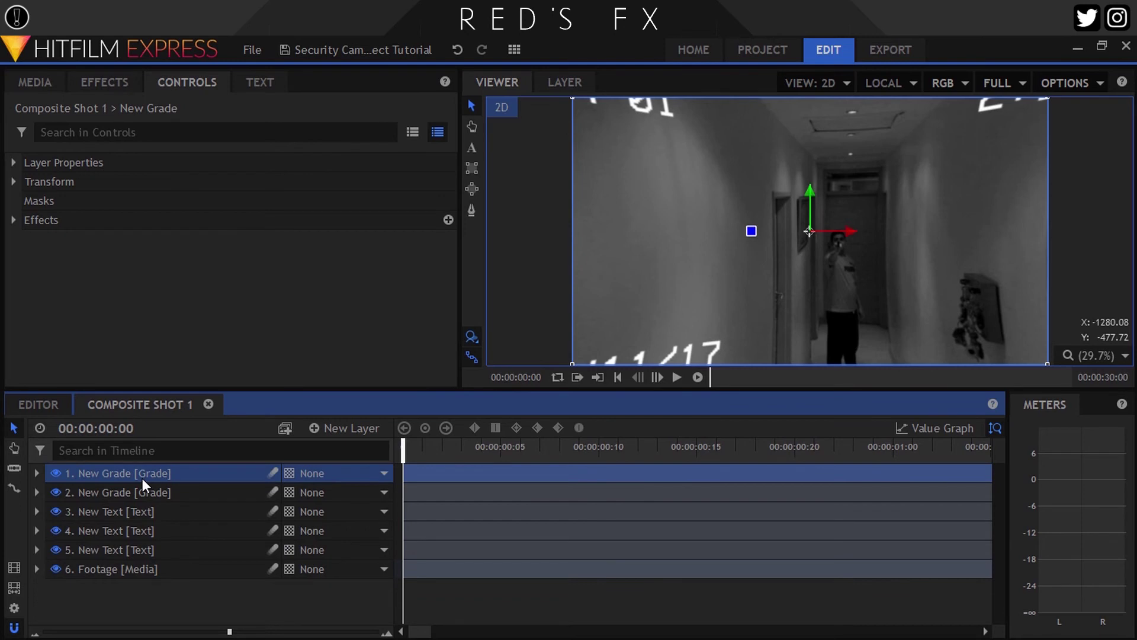
{"action": "left_click_drag", "start_coordinate": [142, 478], "coordinate": [142, 560]}
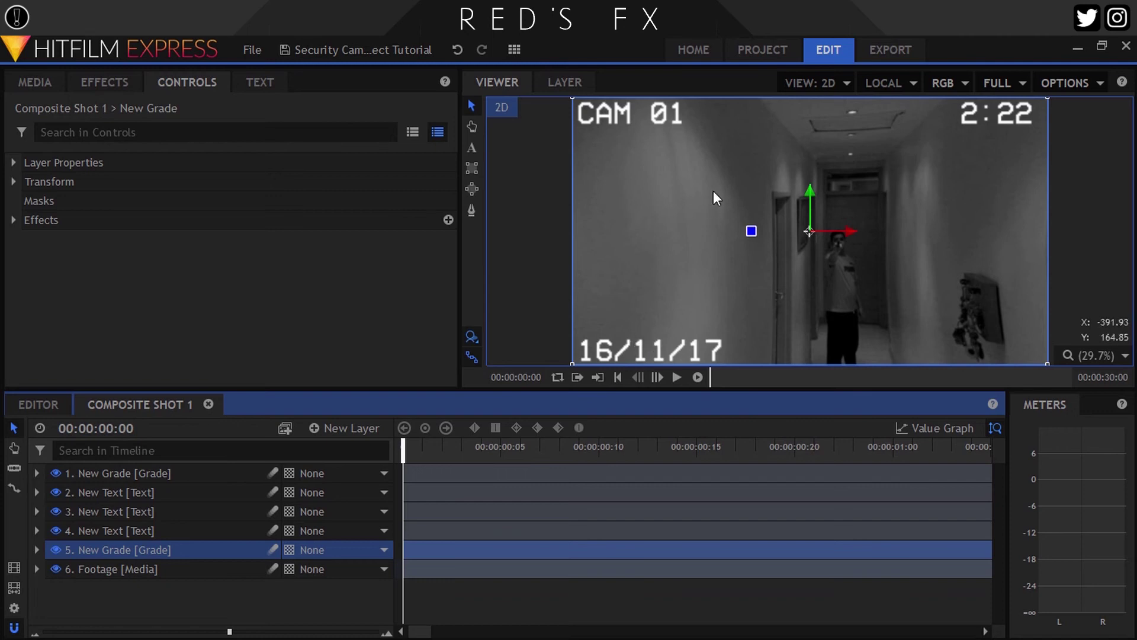
{"action": "left_click", "coordinate": [300, 587]}
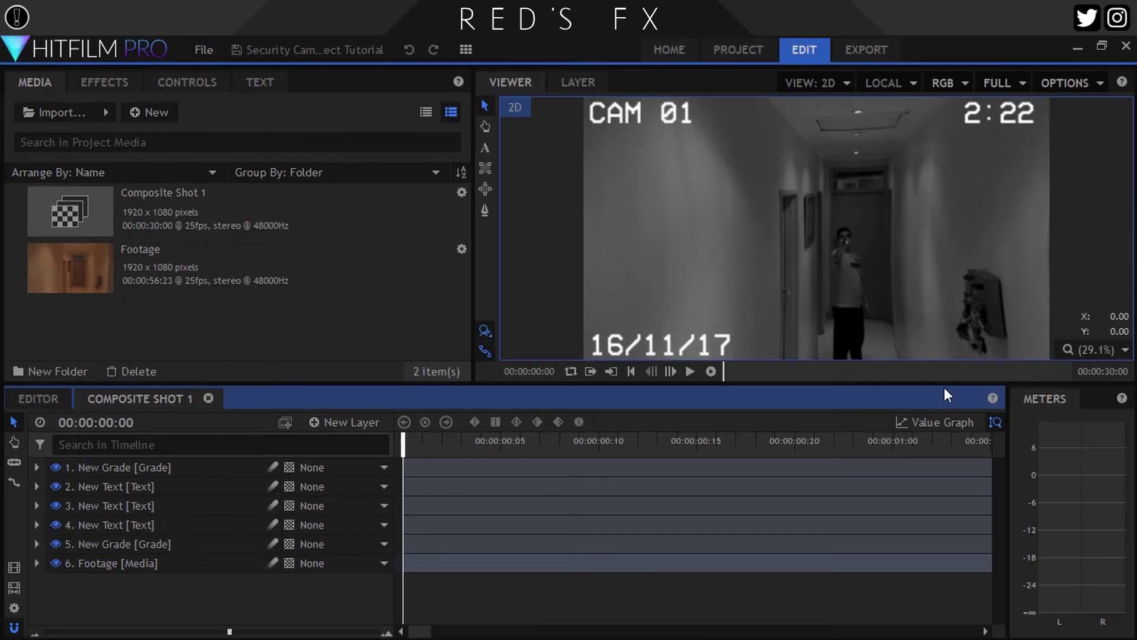
Add Grunge > Film Grain to the top grade layer: 16mm, strength 10, monochrome.
{"action": "left_click", "coordinate": [121, 84]}
{"action": "scroll", "coordinate": [18, 267], "scroll_direction": "down", "scroll_amount": 3}
{"action": "left_click", "coordinate": [14, 263]}
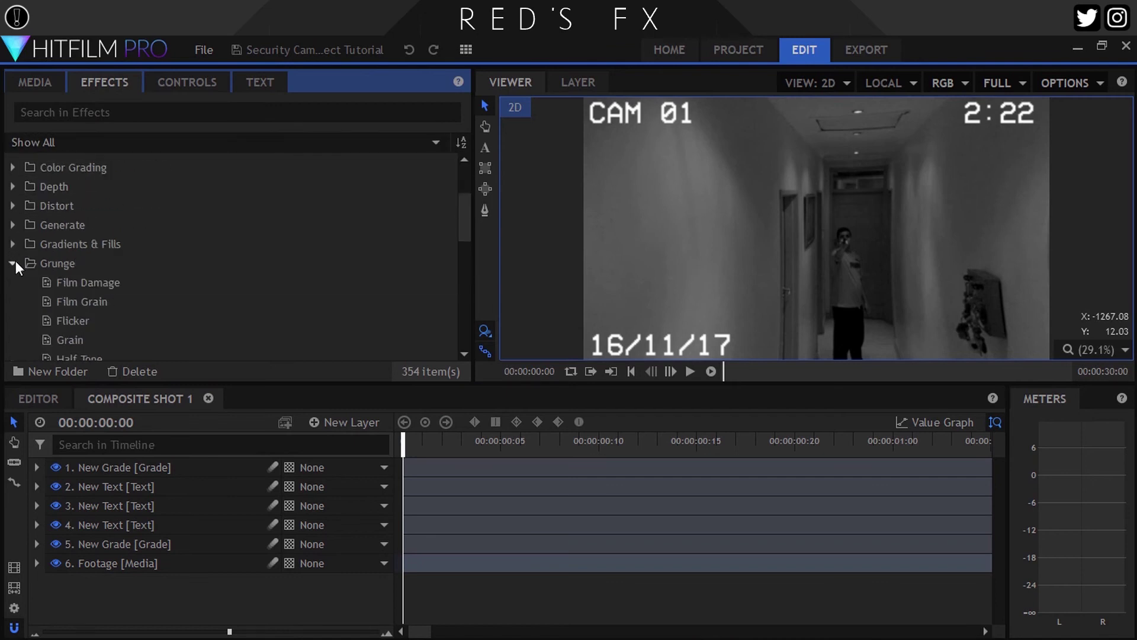
{"action": "left_click_drag", "start_coordinate": [55, 298], "coordinate": [119, 471]}
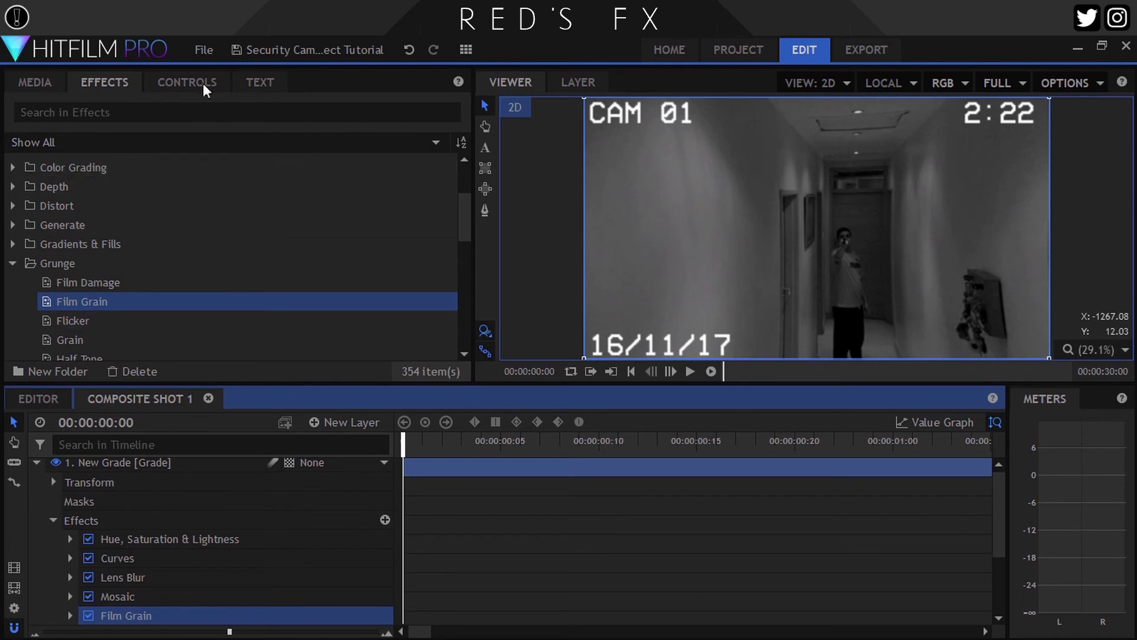
{"action": "left_click", "coordinate": [186, 84]}
{"action": "left_click", "coordinate": [29, 321]}
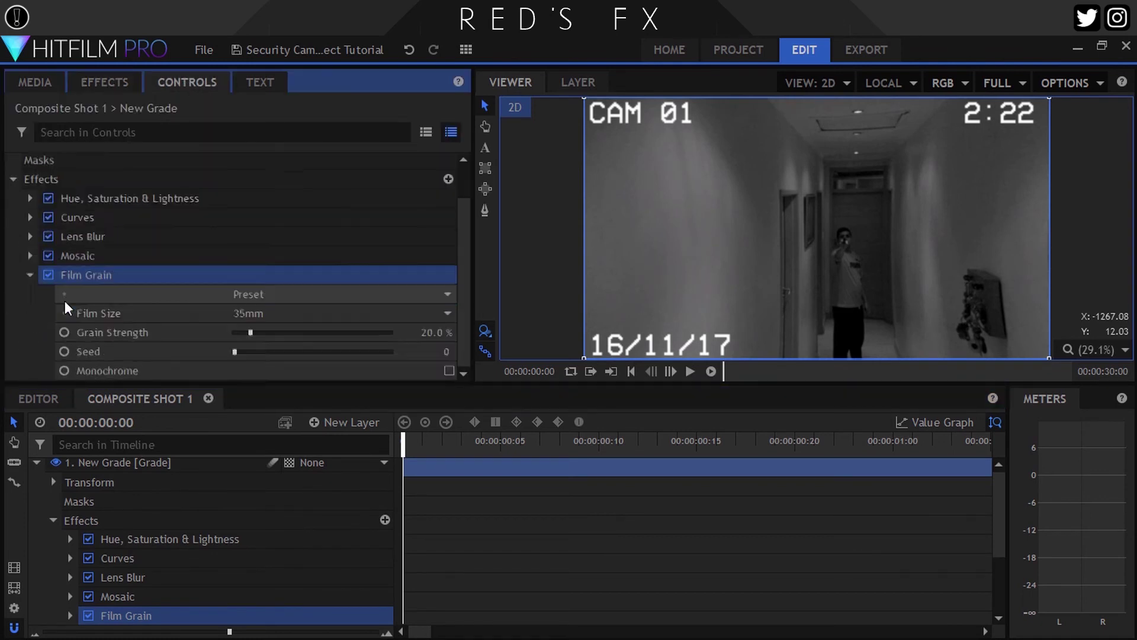
{"action": "left_click", "coordinate": [264, 312]}
{"action": "left_click", "coordinate": [270, 348]}
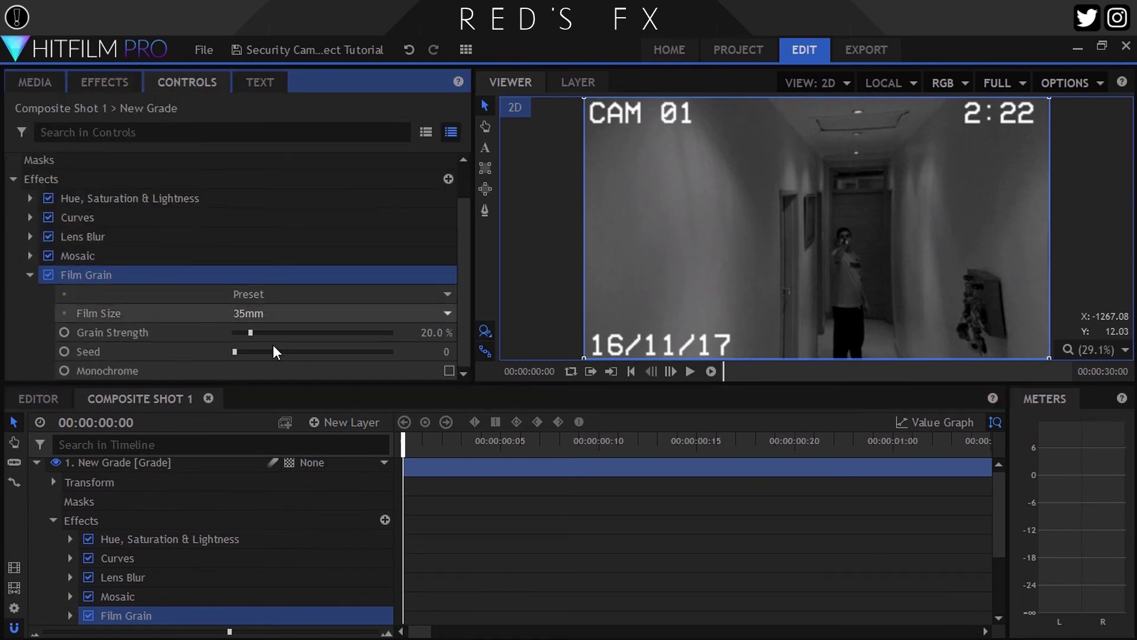
{"action": "left_click", "coordinate": [425, 333]}
{"action": "type", "text": "10"}
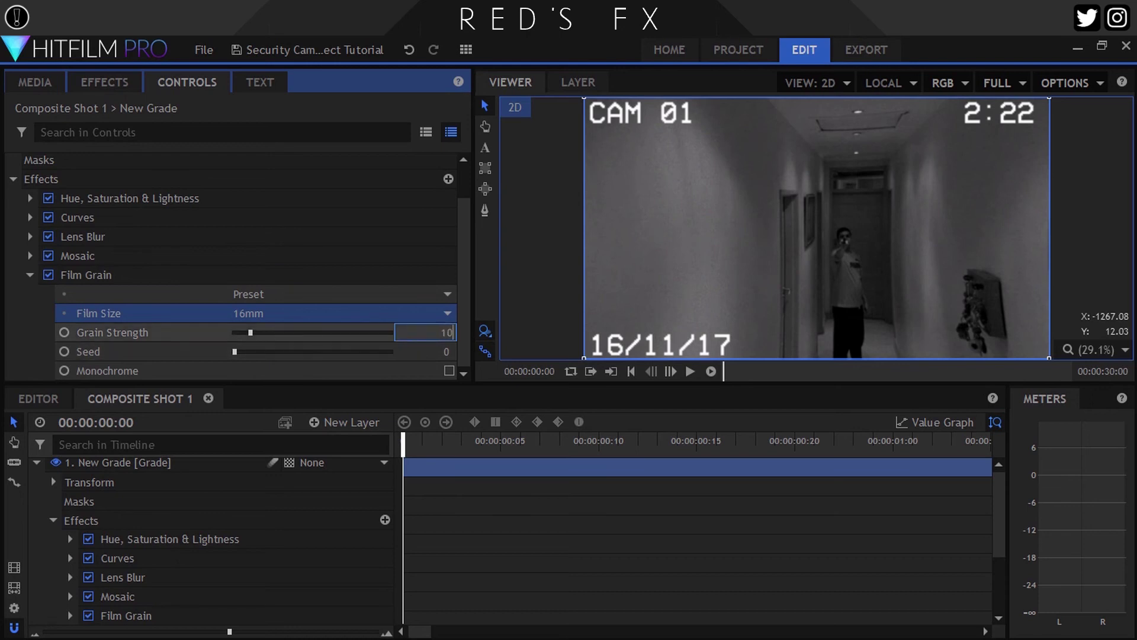
{"action": "key", "text": "Return"}
{"action": "left_click", "coordinate": [449, 371]}
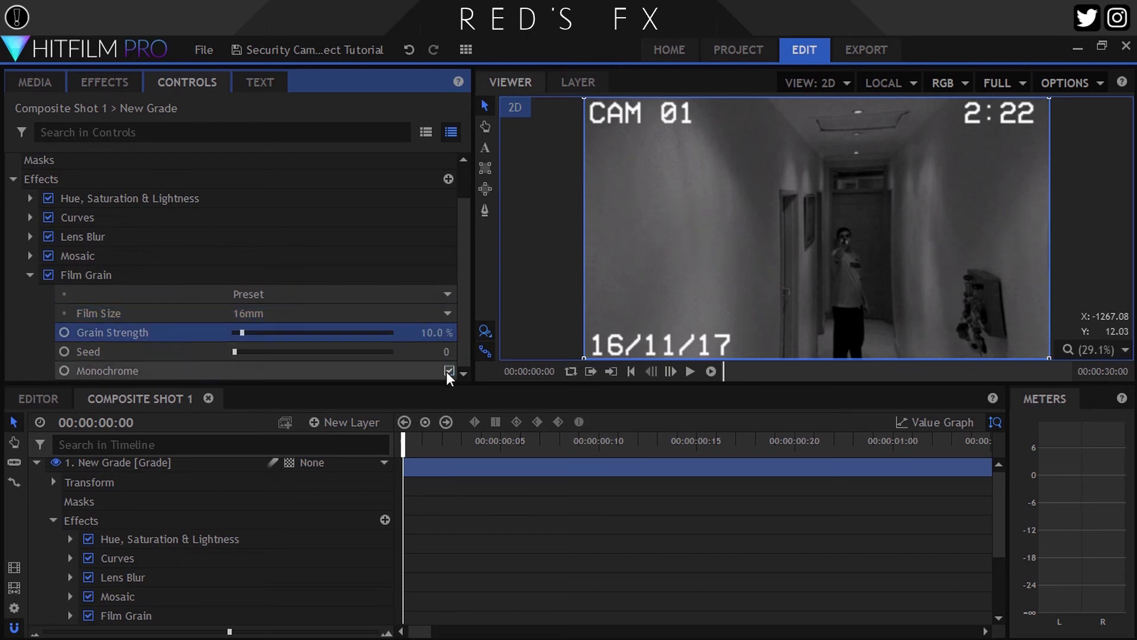
Reorder the effects so Film Grain comes before Mosaic.
{"action": "left_click", "coordinate": [30, 276]}
{"action": "scroll", "coordinate": [640, 247], "scroll_direction": "up", "scroll_amount": 3}
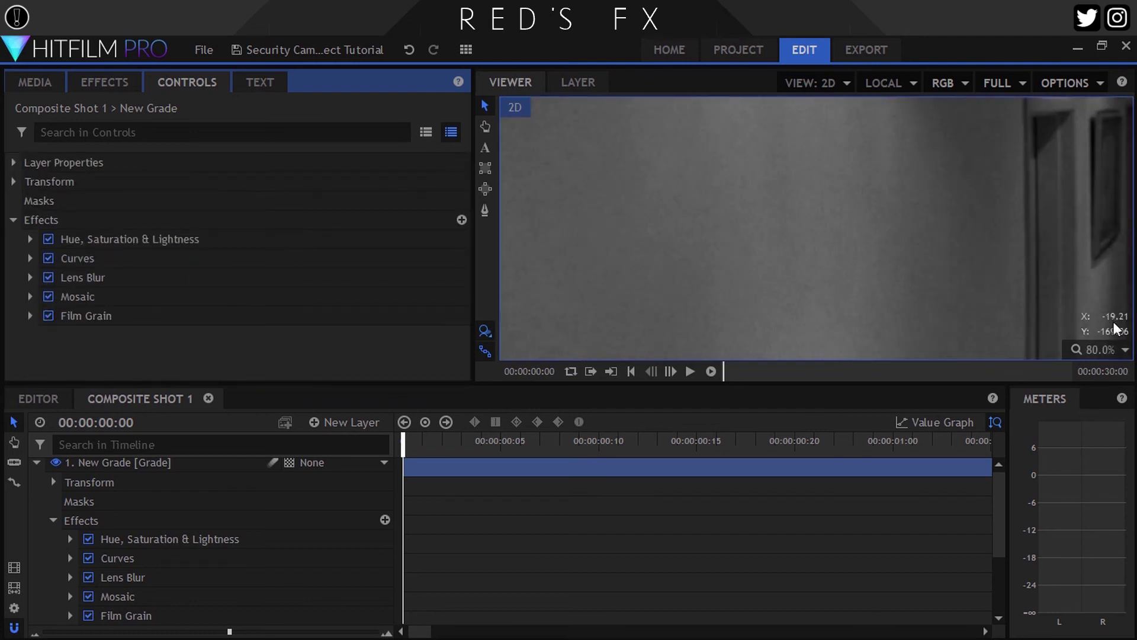
{"action": "left_click", "coordinate": [1101, 350]}
{"action": "left_click", "coordinate": [1098, 541]}
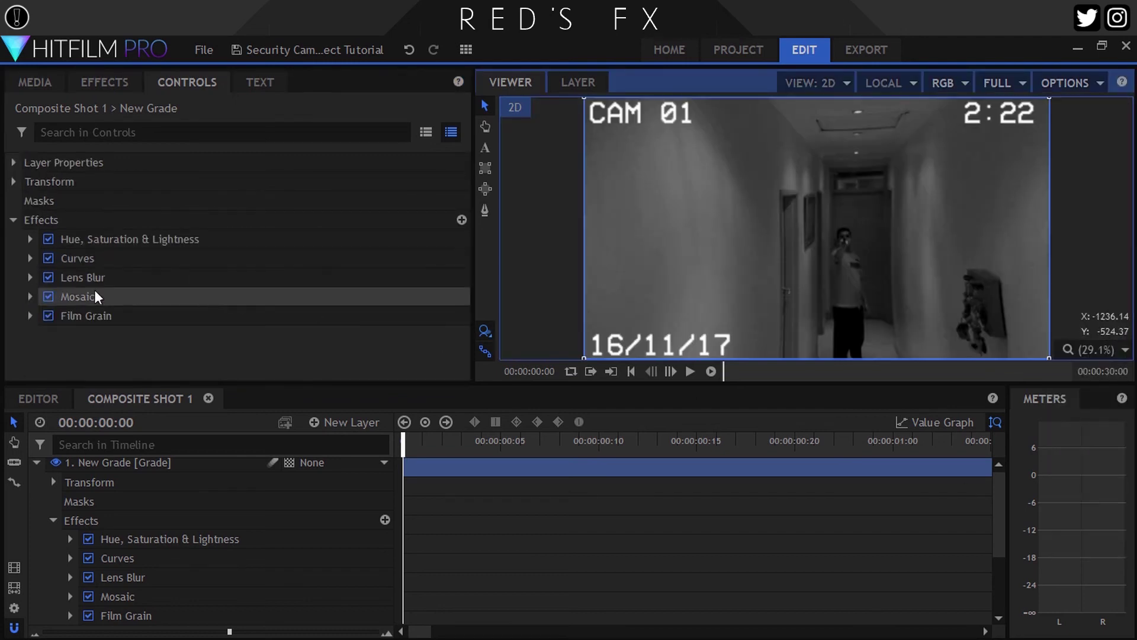
{"action": "left_click_drag", "start_coordinate": [80, 315], "coordinate": [83, 290]}
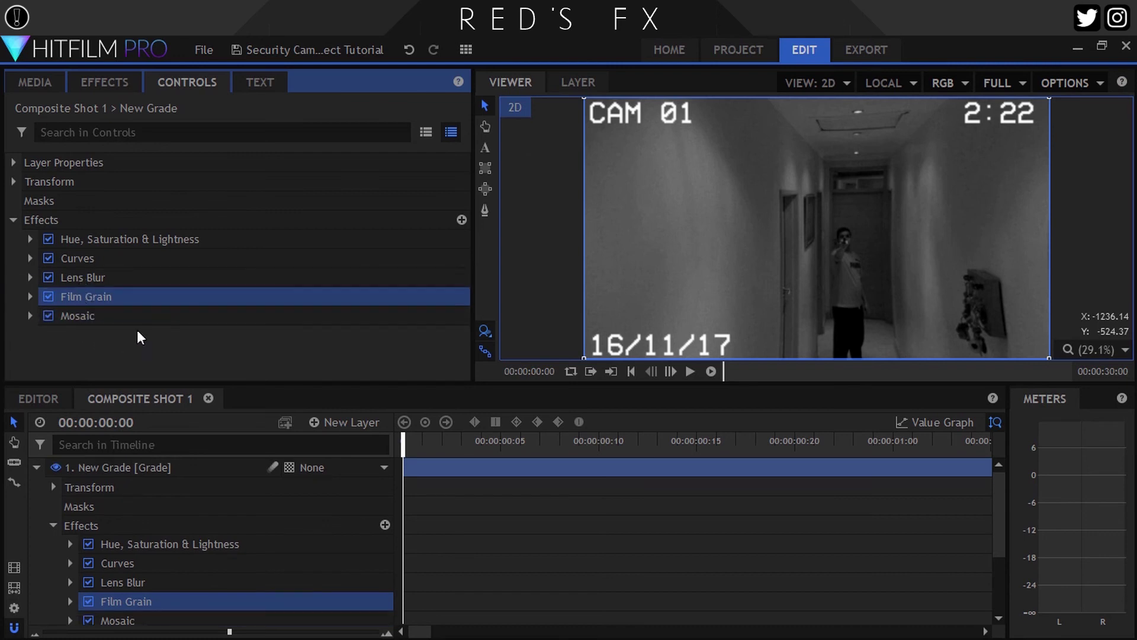
{"action": "left_click", "coordinate": [36, 468]}
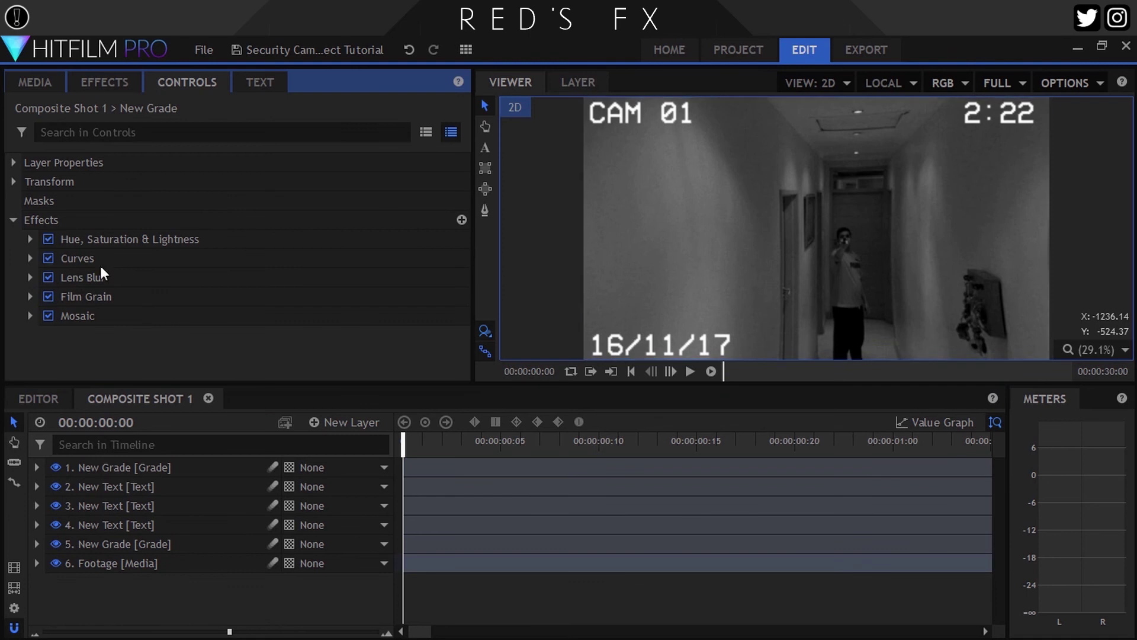
Find the Scan Lines effect and apply it to the top grade layer.
{"action": "left_click", "coordinate": [113, 82]}
{"action": "left_click", "coordinate": [86, 112]}
{"action": "type", "text": "scan"}
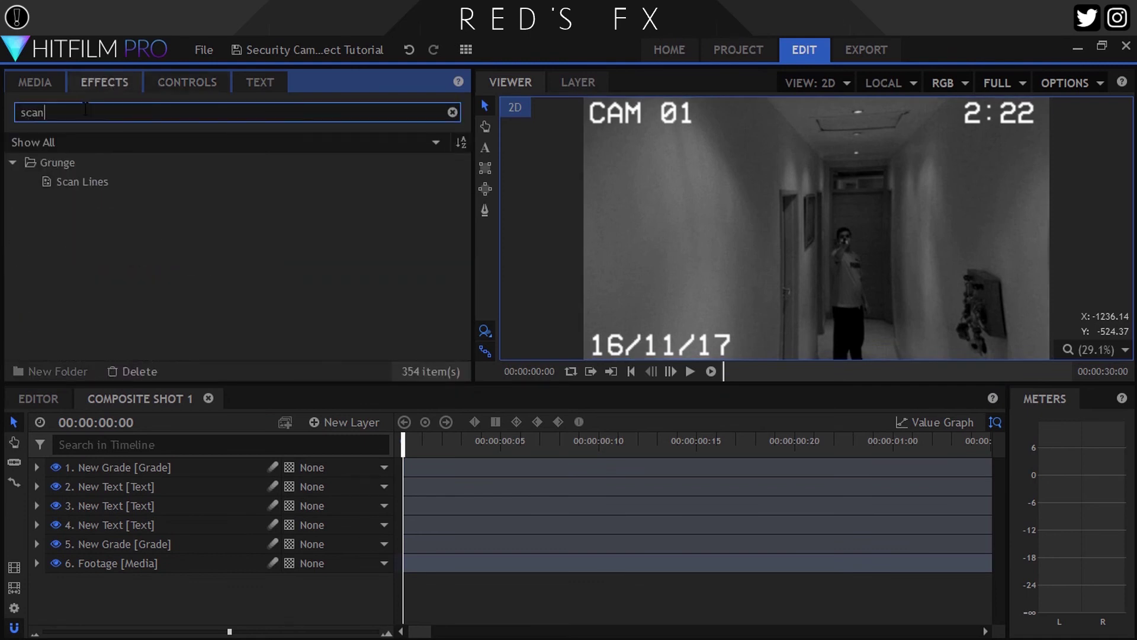
{"action": "left_click_drag", "start_coordinate": [82, 181], "coordinate": [161, 467]}
Set the Scan Lines frequency to 300 and sharpness to 1.9.
{"action": "left_click", "coordinate": [173, 85]}
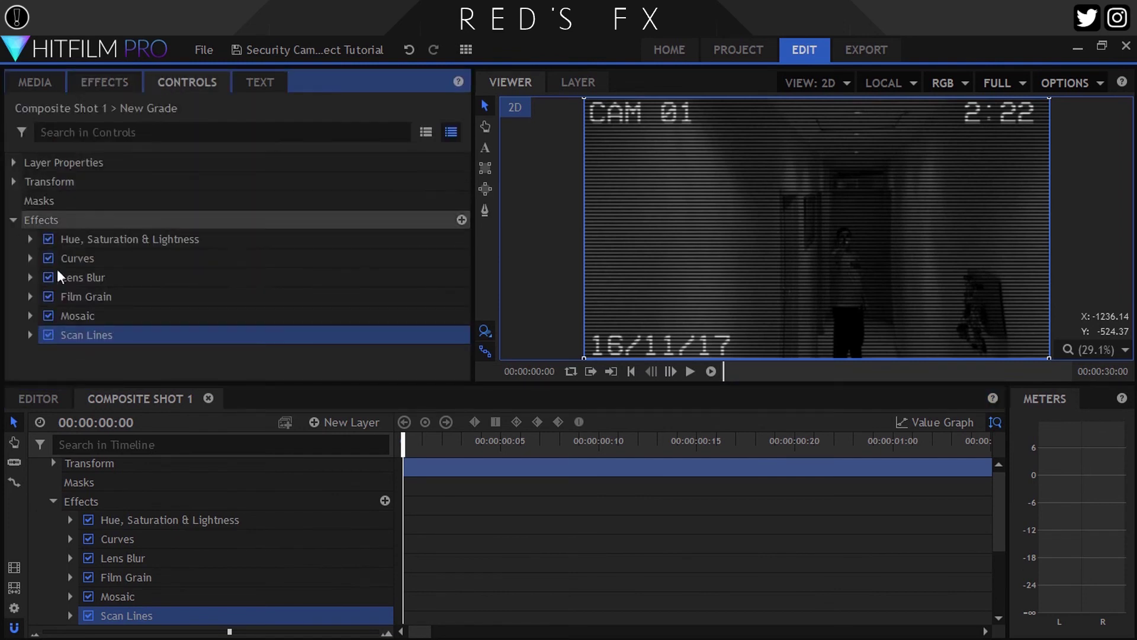
{"action": "left_click", "coordinate": [31, 335]}
{"action": "scroll", "coordinate": [373, 315], "scroll_direction": "down", "scroll_amount": 3}
{"action": "left_click", "coordinate": [424, 251]}
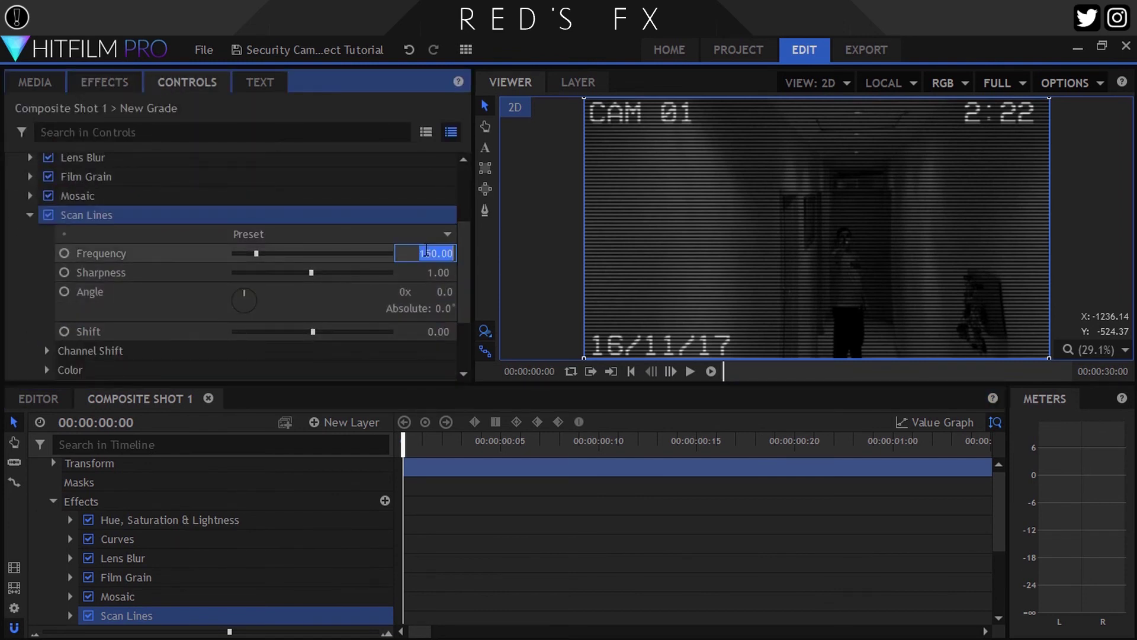
{"action": "type", "text": "300"}
{"action": "key", "text": "Return"}
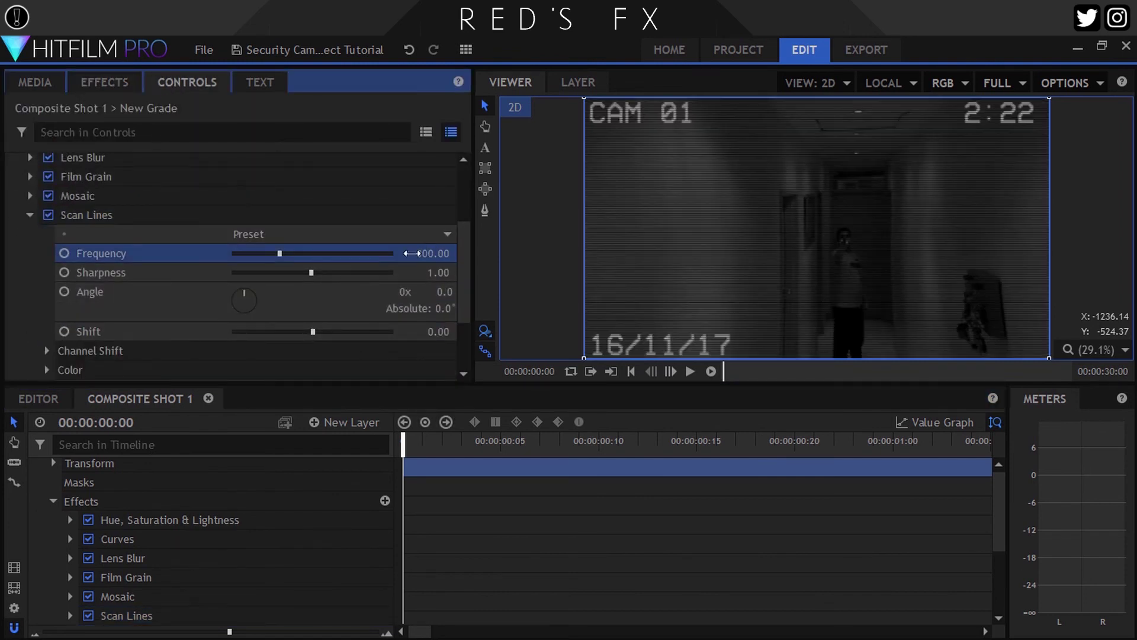
{"action": "left_click", "coordinate": [427, 273]}
{"action": "type", "text": "1"}
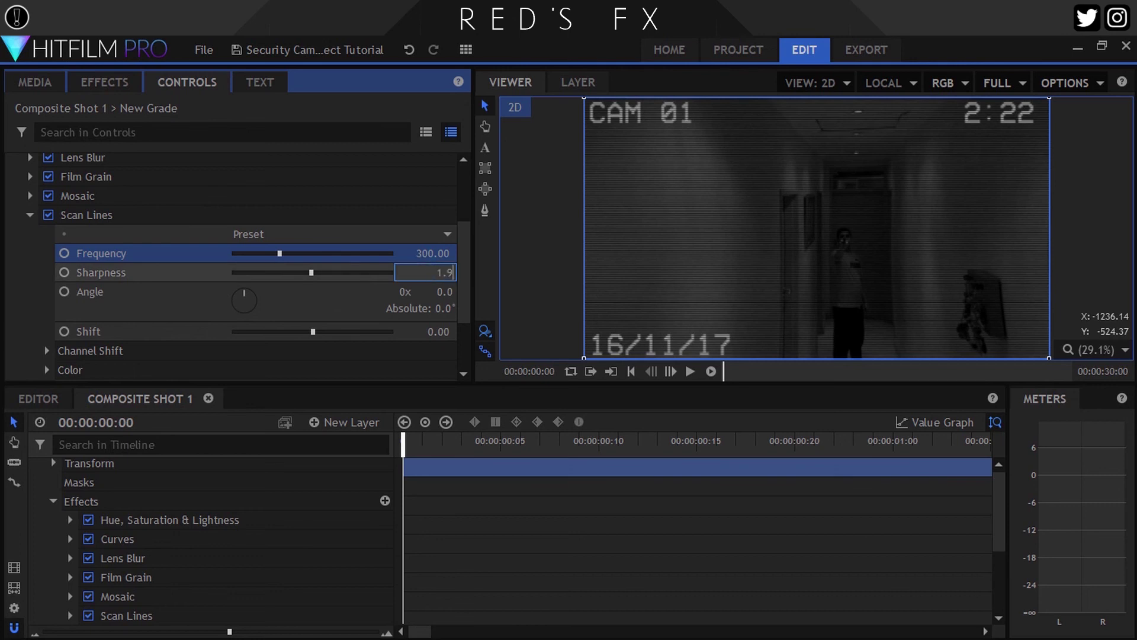
{"action": "type", "text": ".9"}
{"action": "key", "text": "Return"}
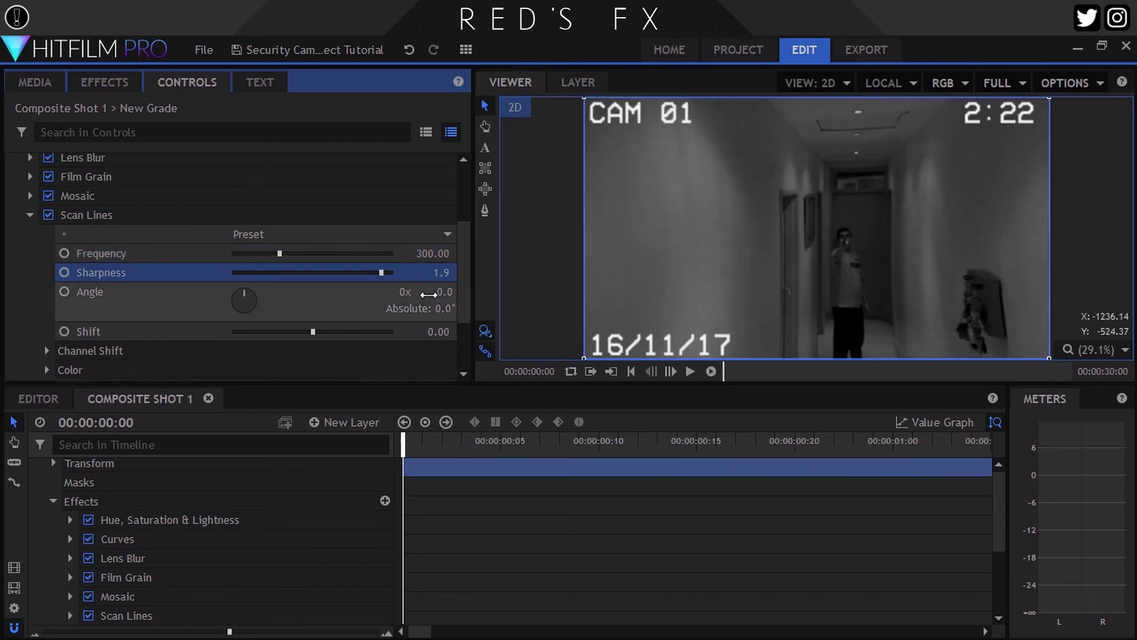
Set the Scan Lines angle to 180° and shift to 0.25.
{"action": "left_click", "coordinate": [442, 291]}
{"action": "key", "text": "Return"}
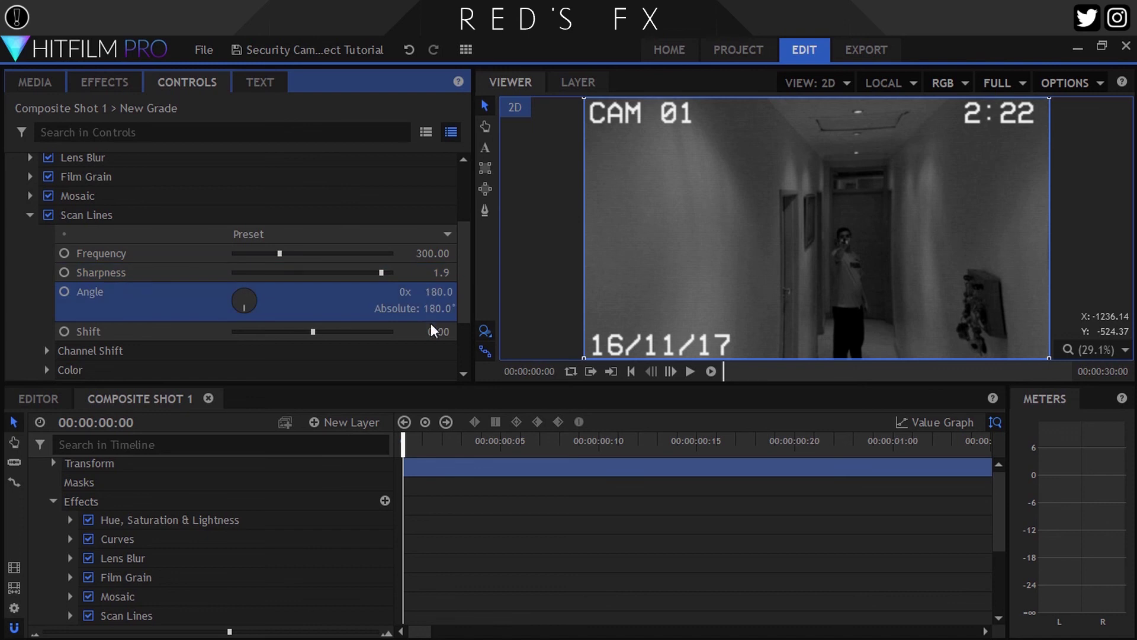
{"action": "left_click", "coordinate": [433, 330]}
{"action": "type", "text": "0."}
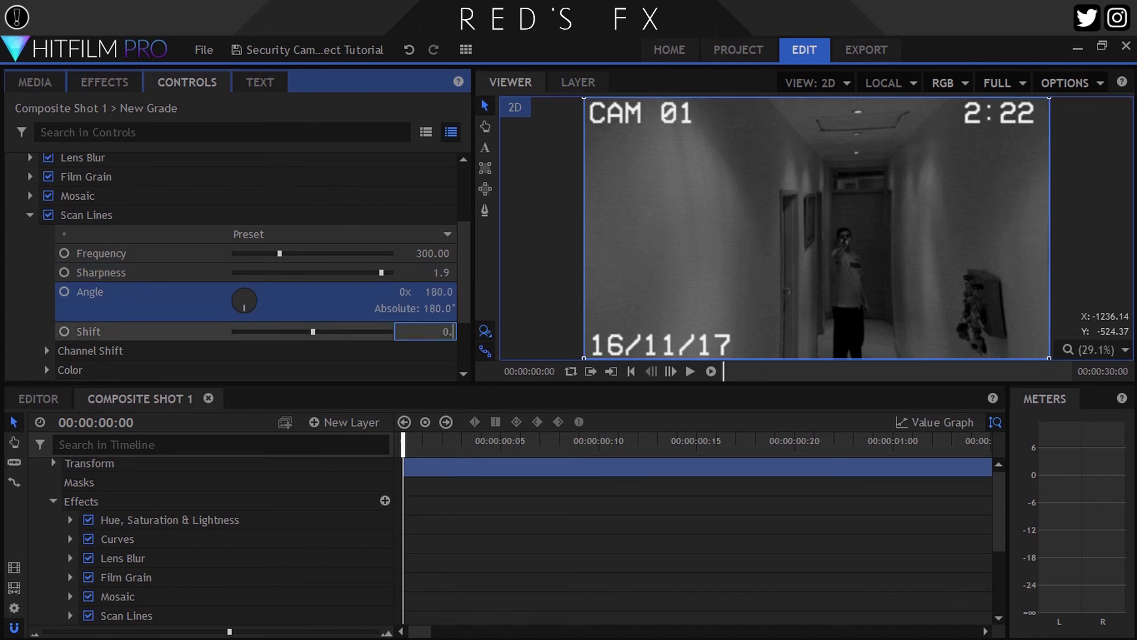
{"action": "key", "text": "Return"}
{"action": "scroll", "coordinate": [789, 239], "scroll_direction": "up", "scroll_amount": 8}
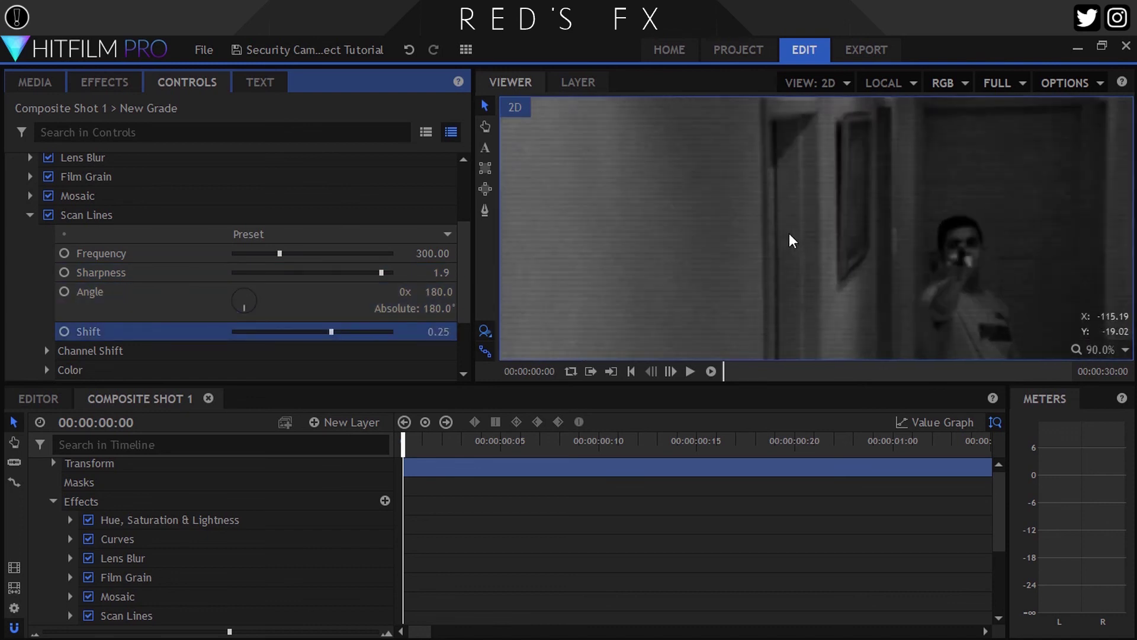
{"action": "left_click", "coordinate": [30, 214]}
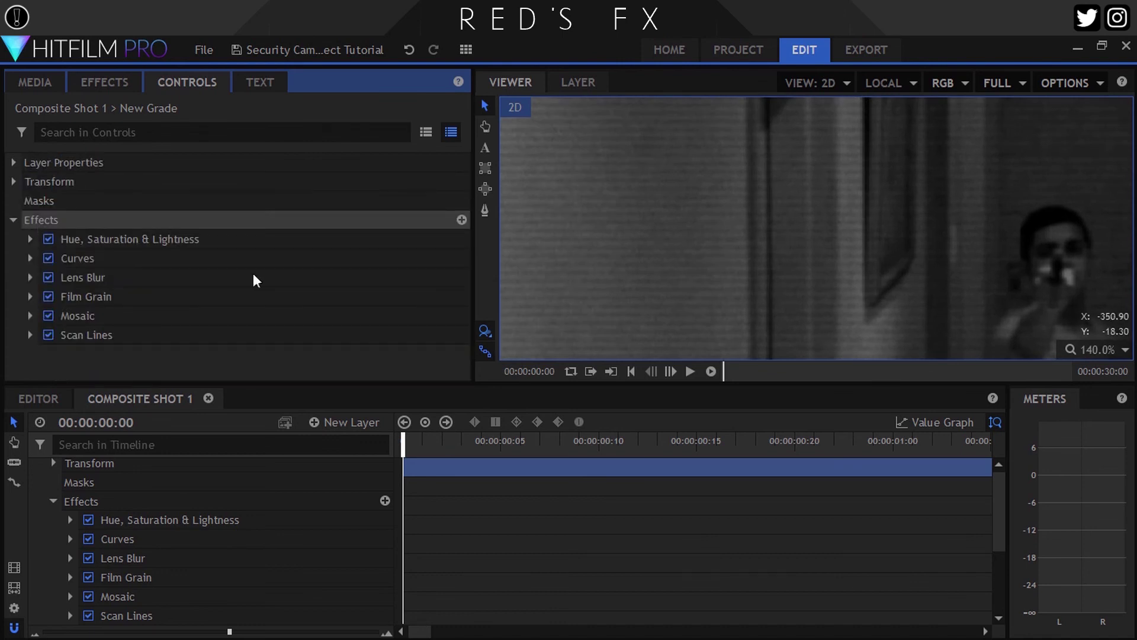
{"action": "left_click", "coordinate": [1094, 352]}
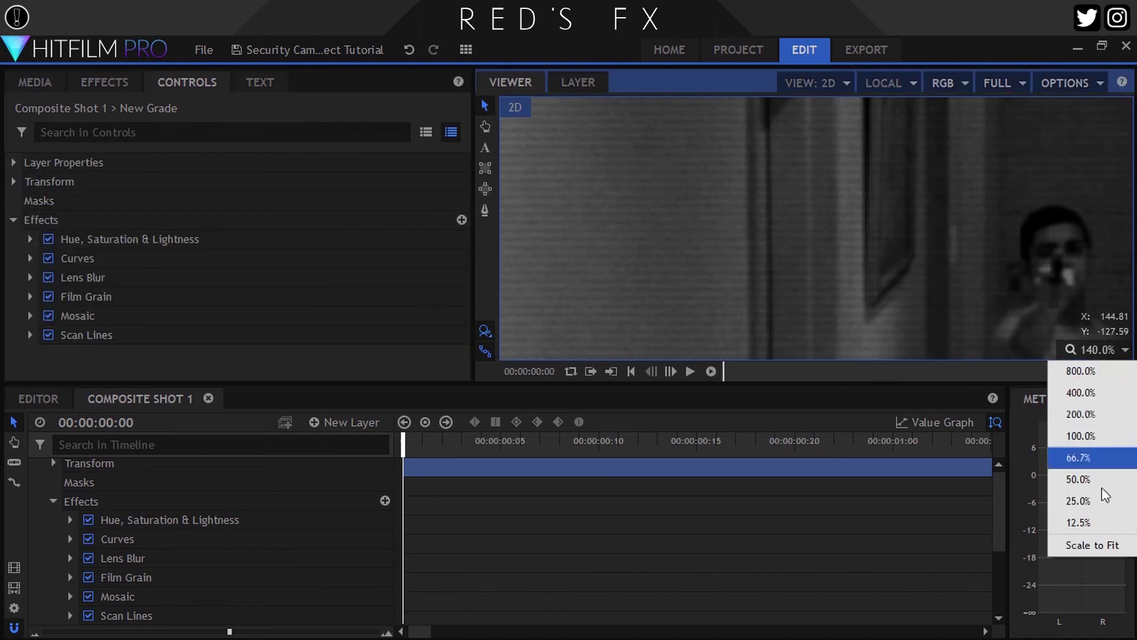
{"action": "left_click", "coordinate": [1100, 545]}
{"action": "scroll", "coordinate": [88, 471], "scroll_direction": "up", "scroll_amount": 1}
{"action": "left_click", "coordinate": [37, 471]}
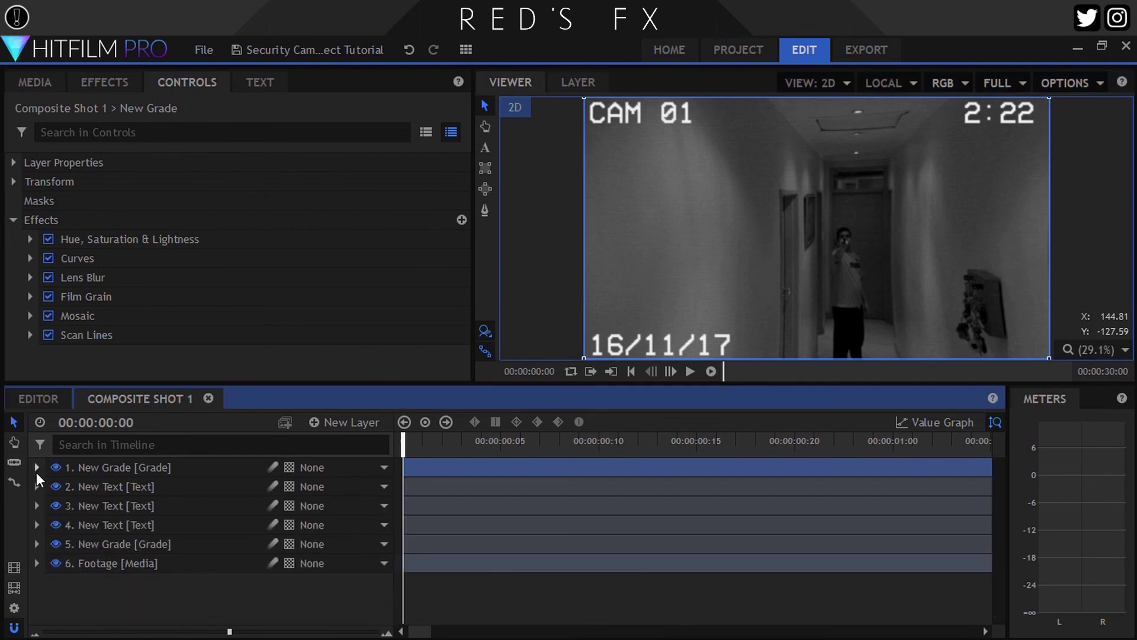